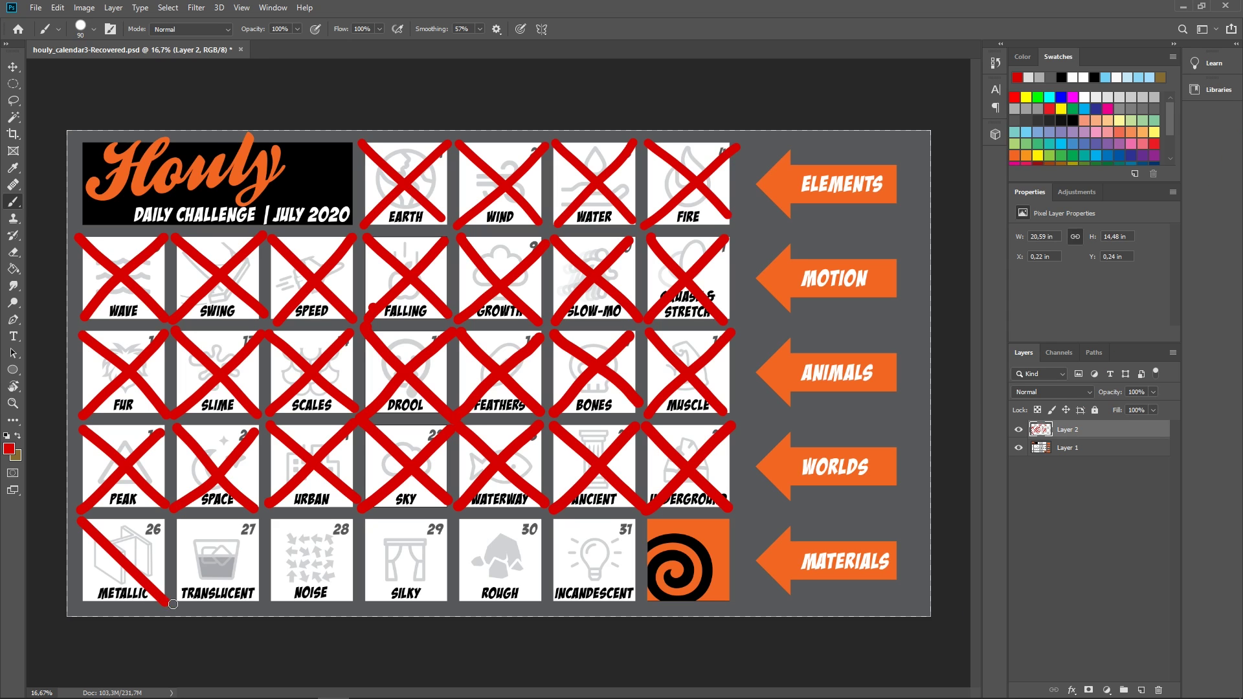
Step: Undo the stray red brush stroke across the METALLIC tile
key("ctrl+z")
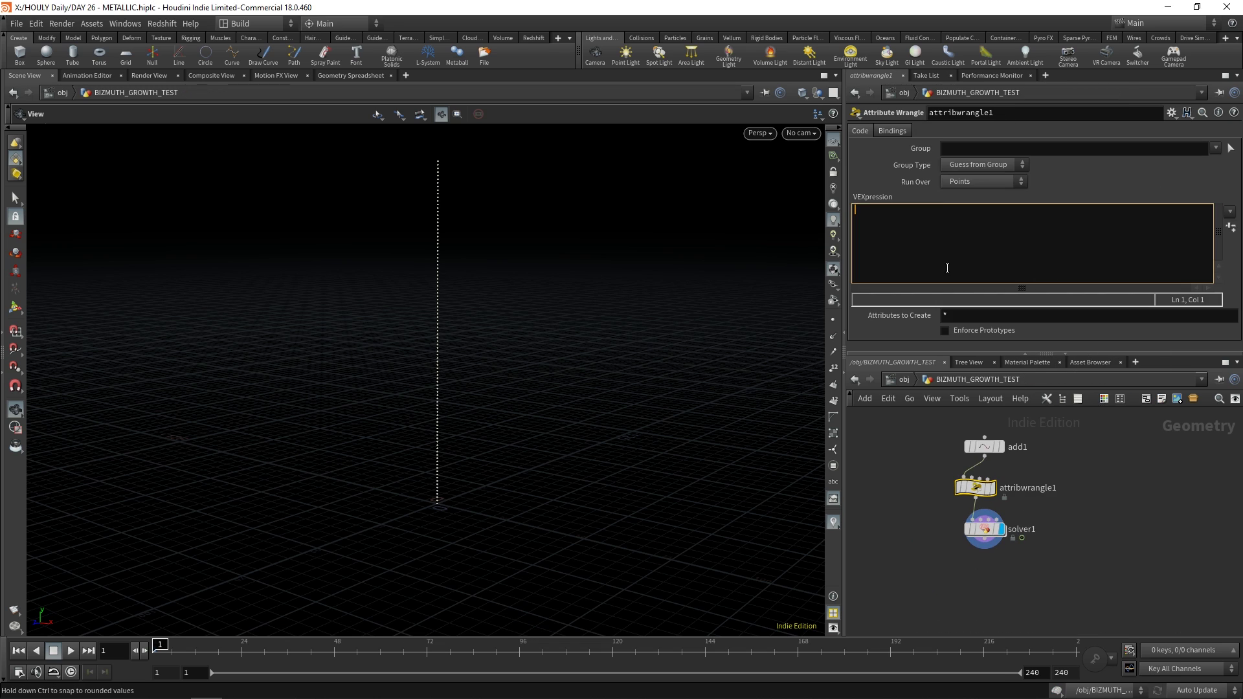
Step: Enter the value 1 in Houdini
type("1")
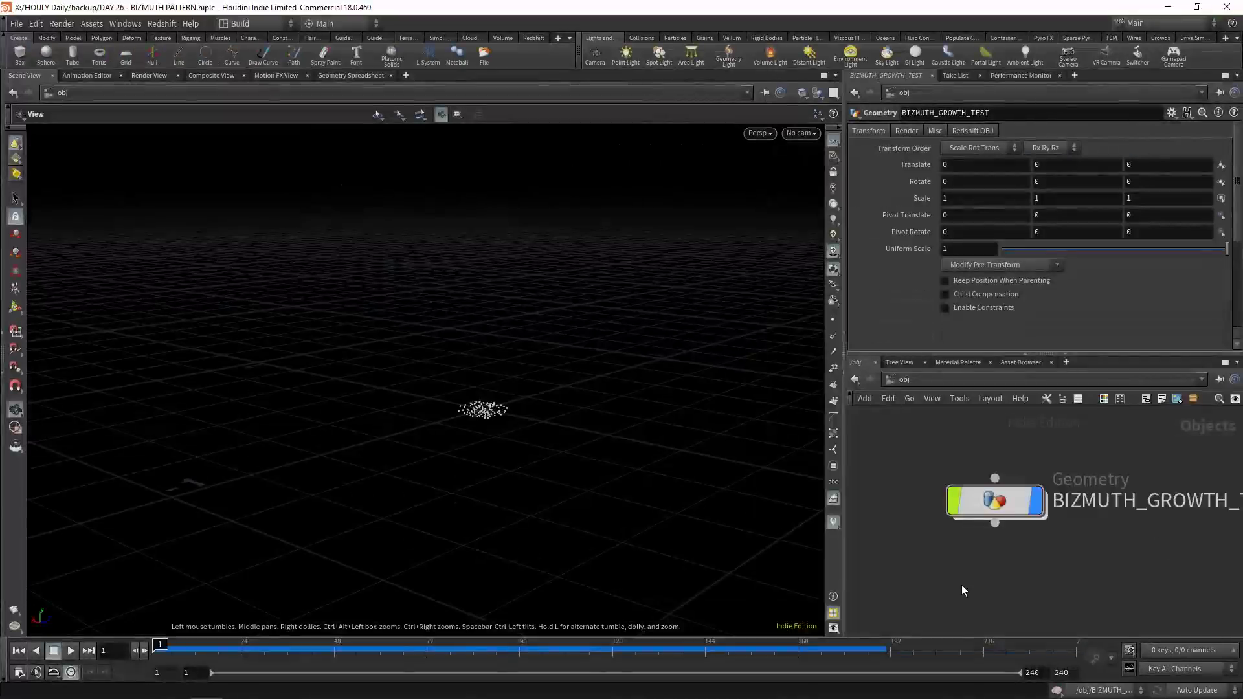
Step: Enter the BIZMUTH_GROWTH_TEST network and frame the normal, scatter and wrangle nodes
mouse_move(996, 505)
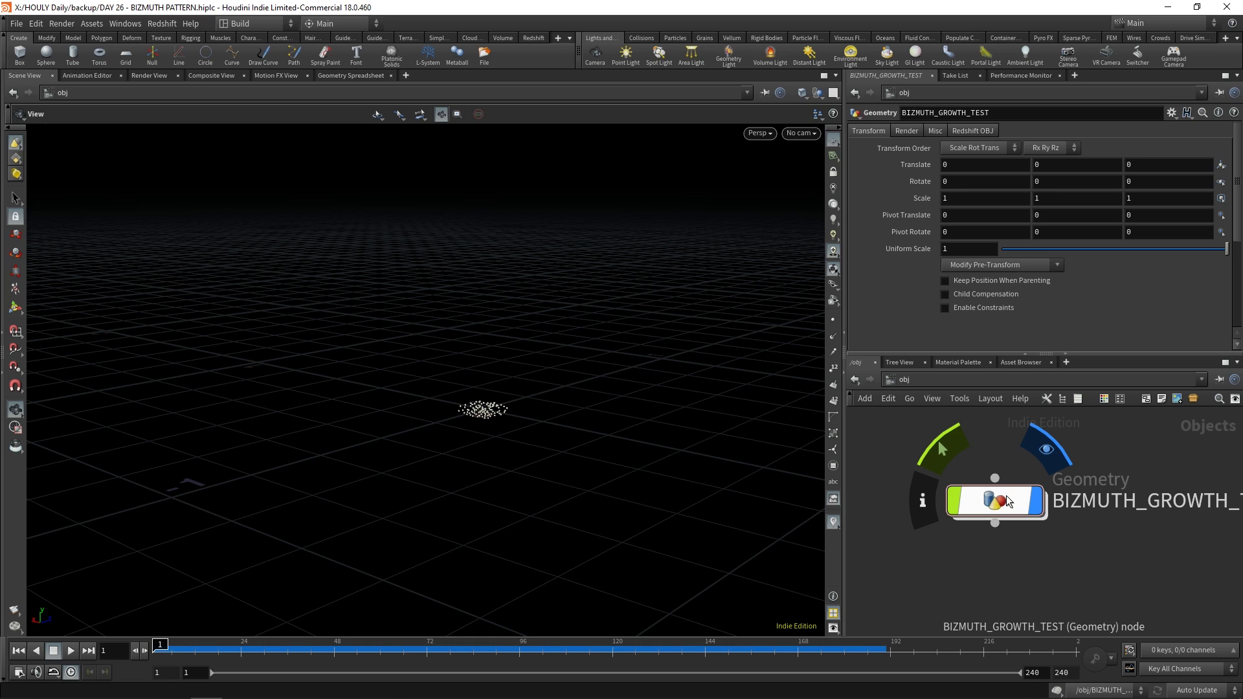
double_click(1006, 505)
middle_click_drag(999, 502, 1052, 630)
middle_click_drag(1013, 466, 983, 383)
middle_click_drag(1004, 530, 979, 464)
scroll(963, 547, "up", 3)
Step: Display scatter1, then attribwrangle1, in the viewport and view attribwrangle2's VEX code
left_click(932, 497)
middle_click_drag(979, 541, 952, 479)
scroll(951, 480, "down", 3)
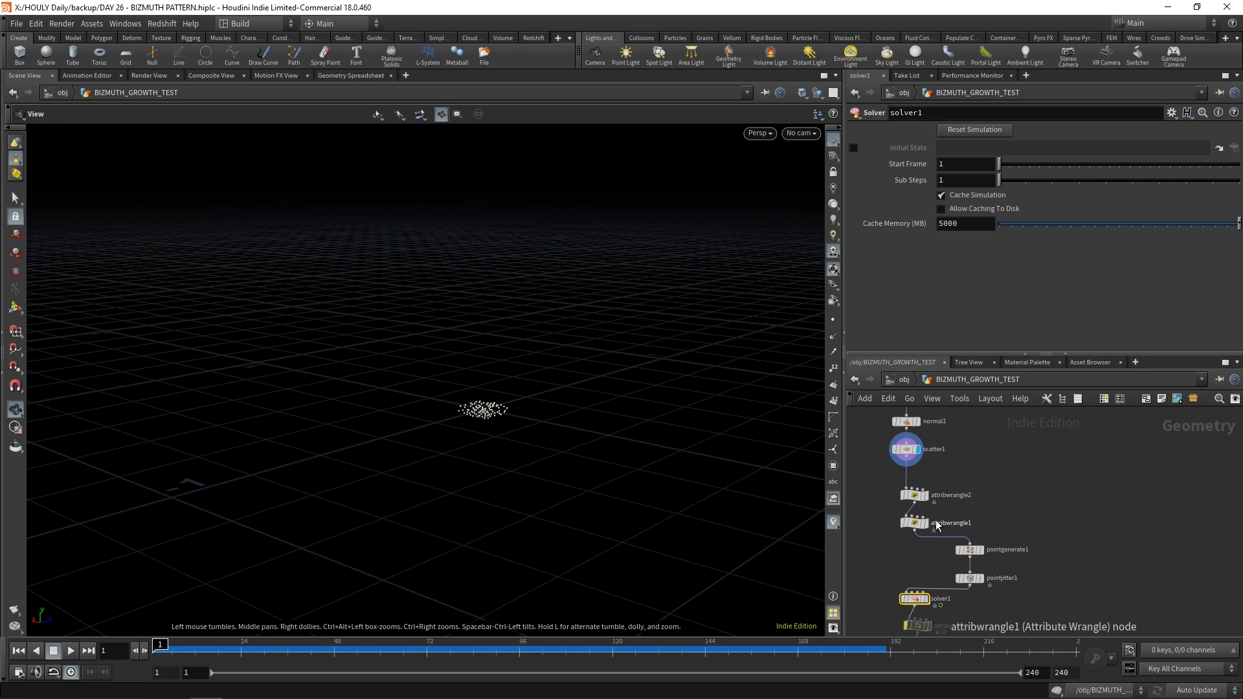
left_click(926, 523)
left_click(919, 527)
left_click(913, 496)
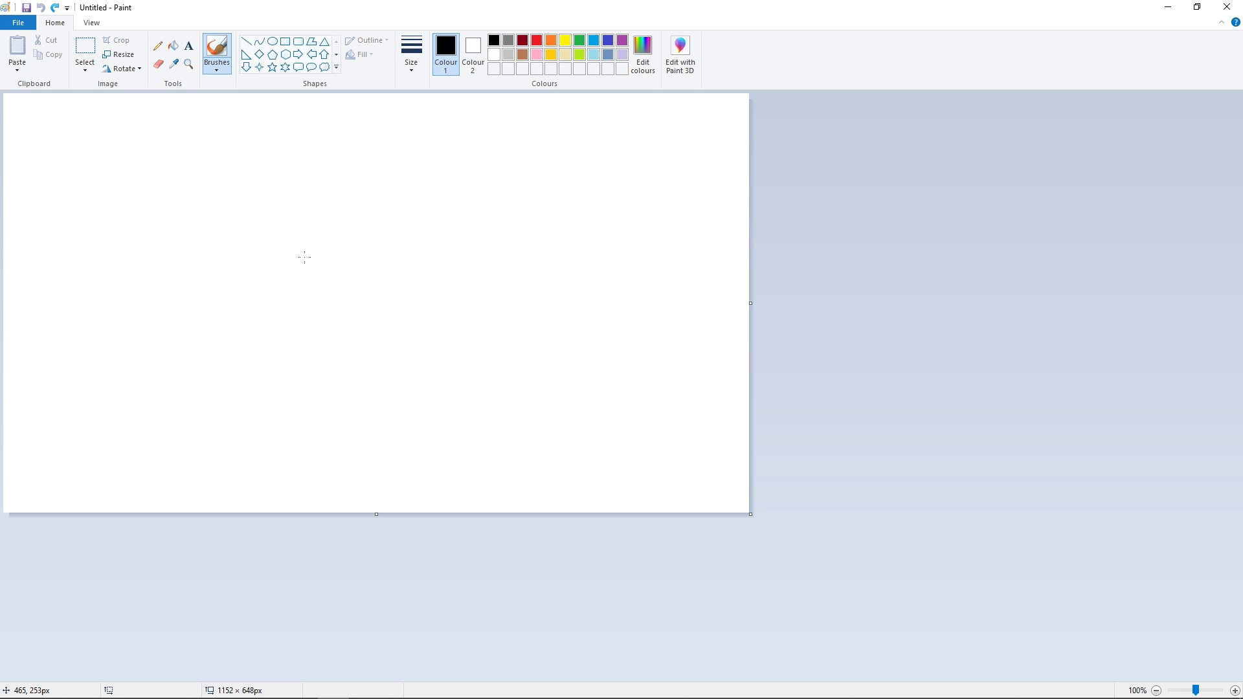
Step: Brush a left spiral, a large central spiral, small spirals above and right, and a lower-left start mark
left_click_drag(320, 303, 364, 218)
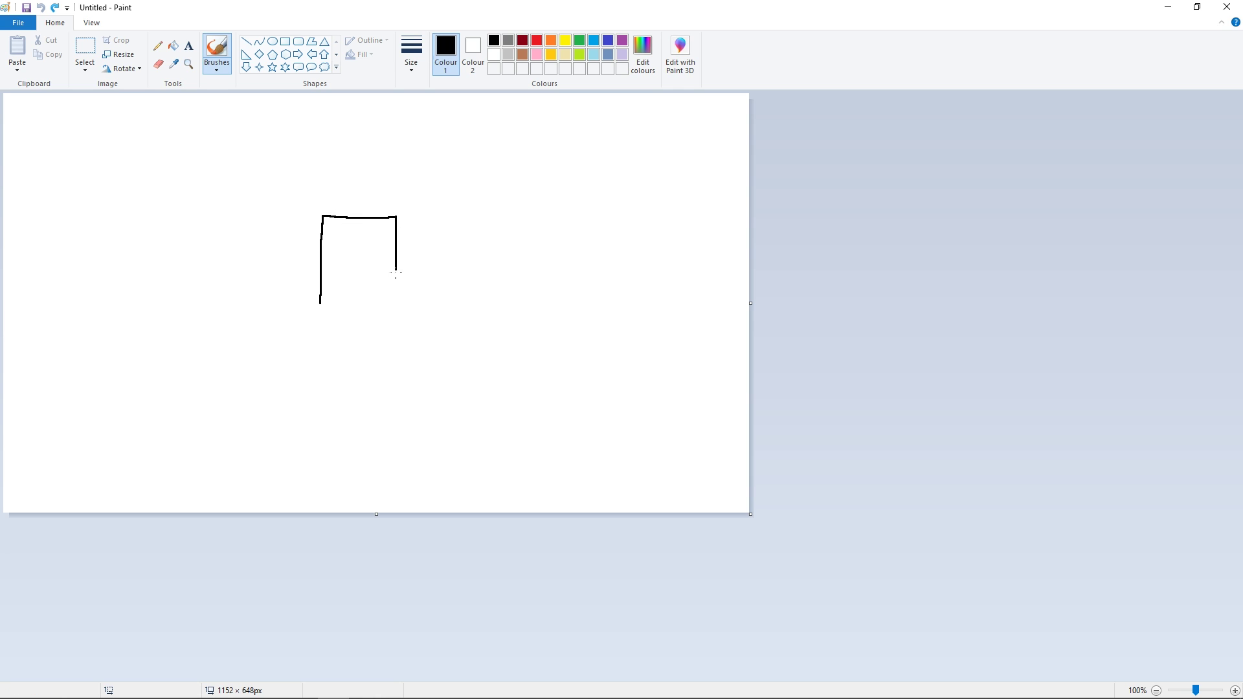
left_click_drag(396, 274, 338, 283)
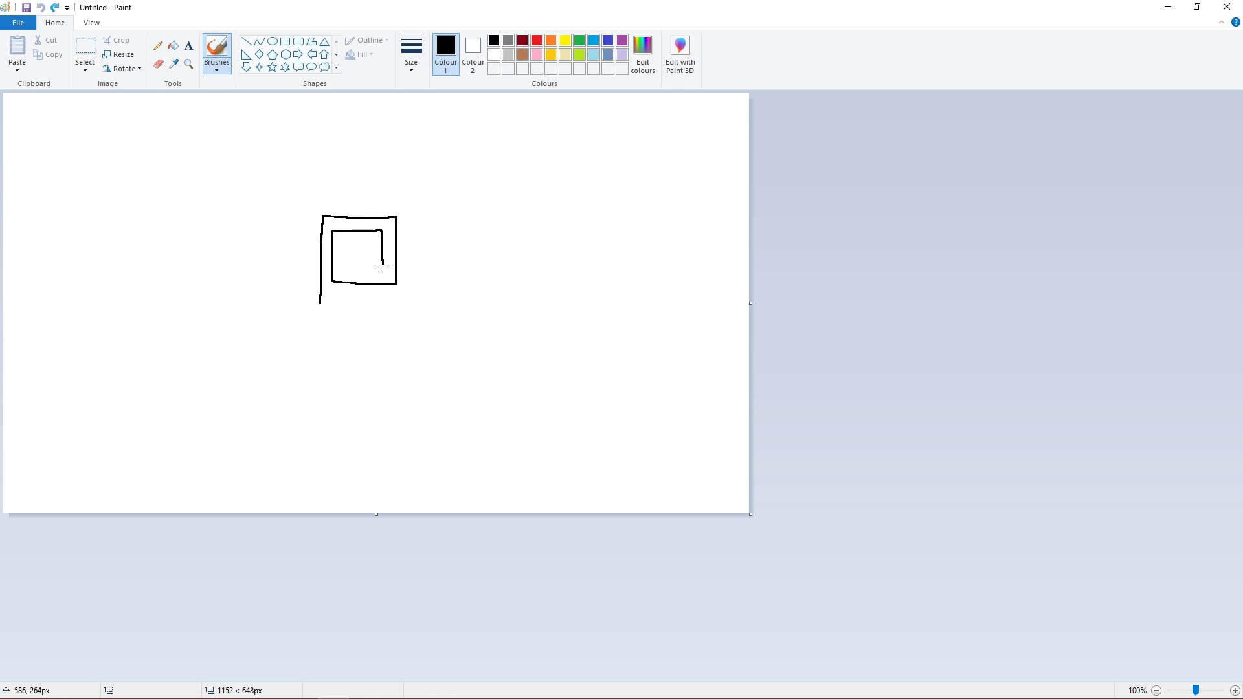
mouse_move(383, 267)
left_mouse_down()
mouse_move(348, 276)
mouse_move(344, 240)
mouse_move(367, 262)
left_mouse_up()
mouse_move(503, 241)
left_mouse_down()
mouse_move(499, 267)
mouse_move(538, 221)
mouse_move(477, 235)
mouse_move(429, 266)
left_mouse_up()
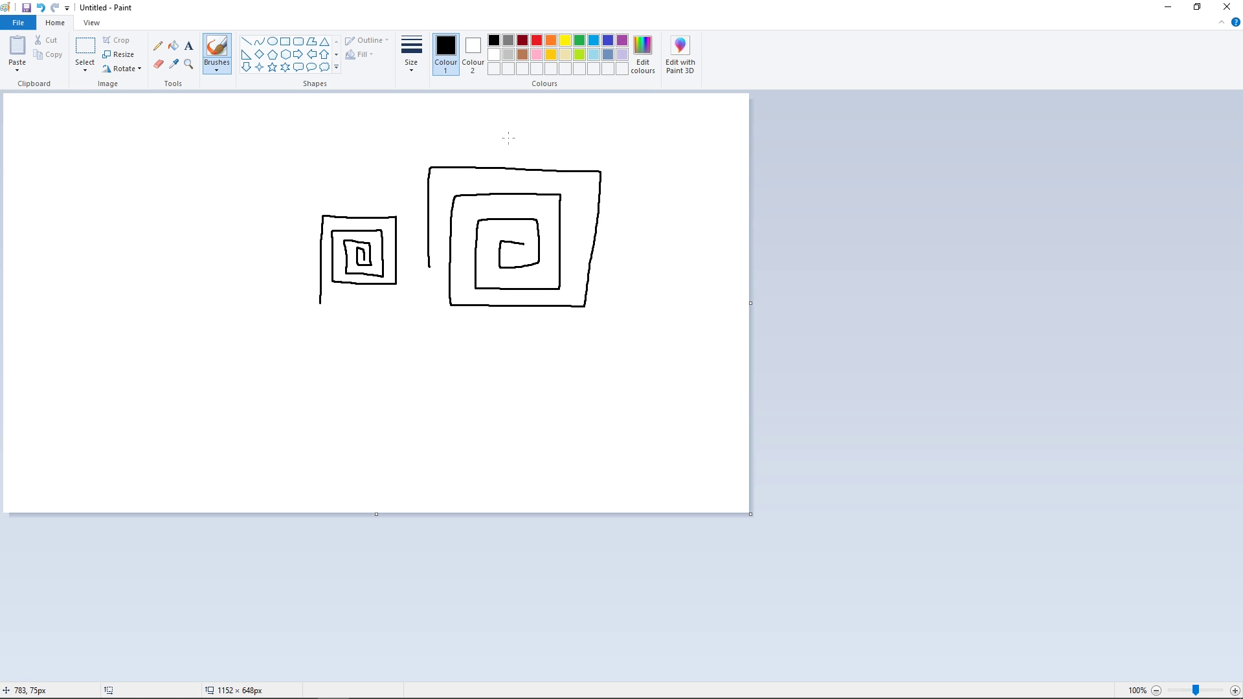
mouse_move(507, 119)
left_mouse_down()
mouse_move(507, 145)
mouse_move(555, 164)
mouse_move(574, 124)
mouse_move(524, 128)
mouse_move(562, 155)
mouse_move(540, 131)
mouse_move(547, 146)
left_mouse_up()
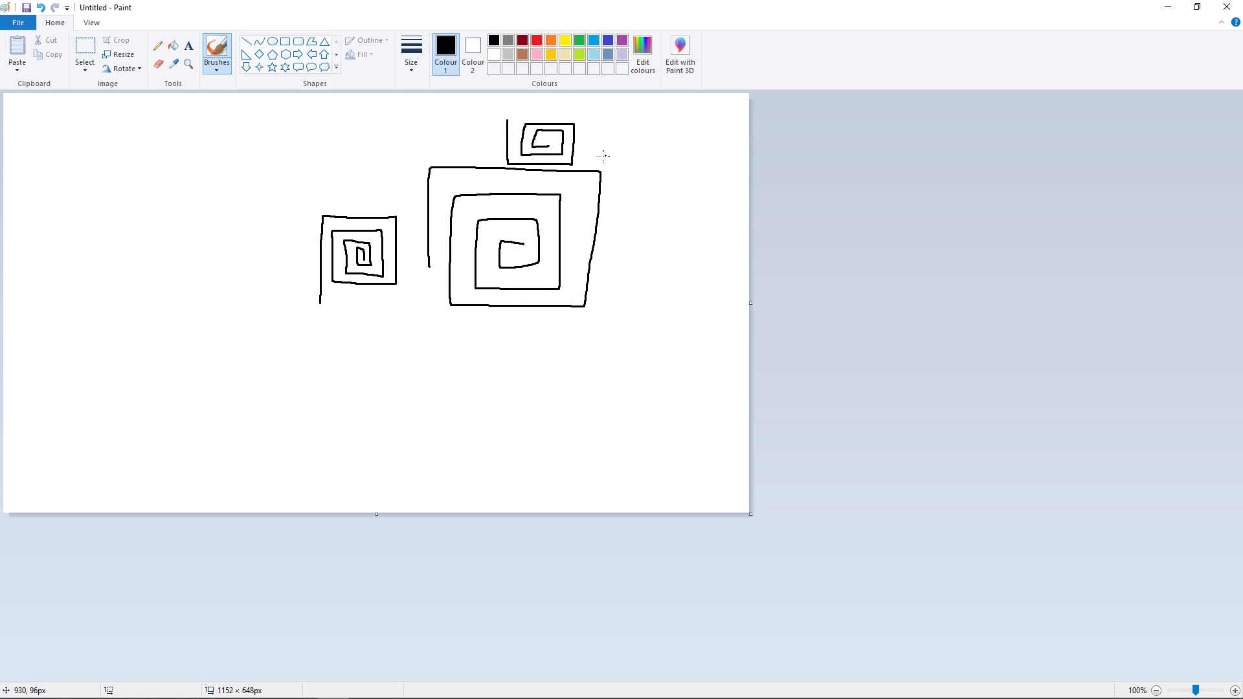
mouse_move(642, 266)
left_mouse_down()
mouse_move(603, 265)
mouse_move(604, 203)
mouse_move(644, 249)
mouse_move(614, 235)
mouse_move(634, 213)
mouse_move(622, 240)
left_mouse_up()
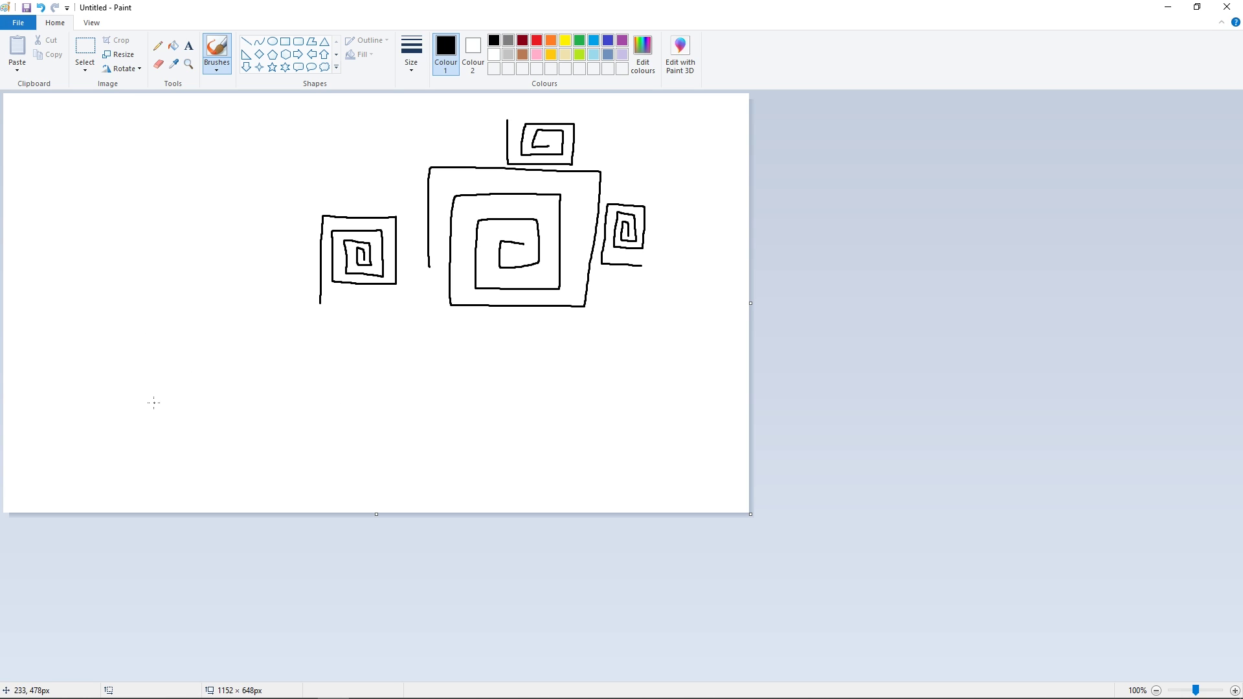
mouse_move(246, 448)
left_mouse_down()
mouse_move(234, 451)
mouse_move(247, 447)
left_mouse_up()
Step: Draw step arrows from the start point, labelled 8 and 10, plus a bottom arrow and step number 2
mouse_move(243, 438)
left_mouse_down()
mouse_move(240, 384)
mouse_move(316, 381)
mouse_move(304, 389)
left_mouse_up()
left_click_drag(218, 410, 217, 409)
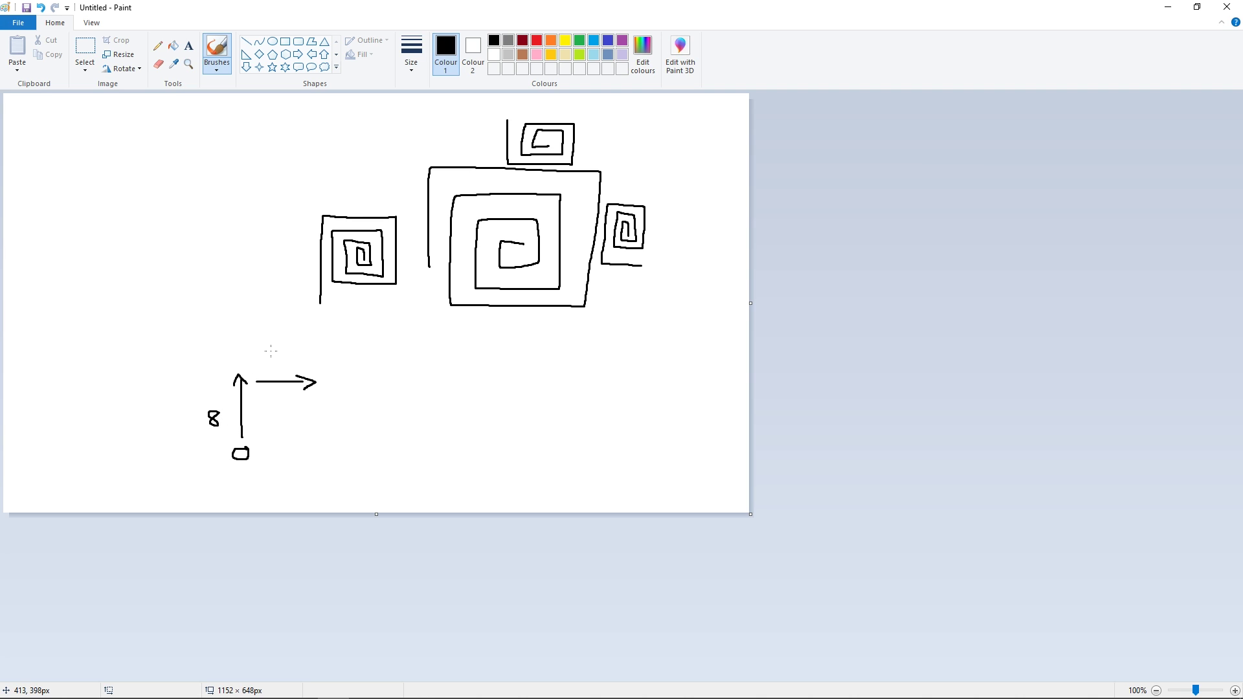
mouse_move(285, 352)
left_mouse_down()
mouse_move(322, 433)
mouse_move(368, 428)
left_mouse_up()
mouse_move(304, 479)
left_mouse_down()
mouse_move(265, 480)
mouse_move(276, 497)
mouse_move(303, 495)
left_mouse_up()
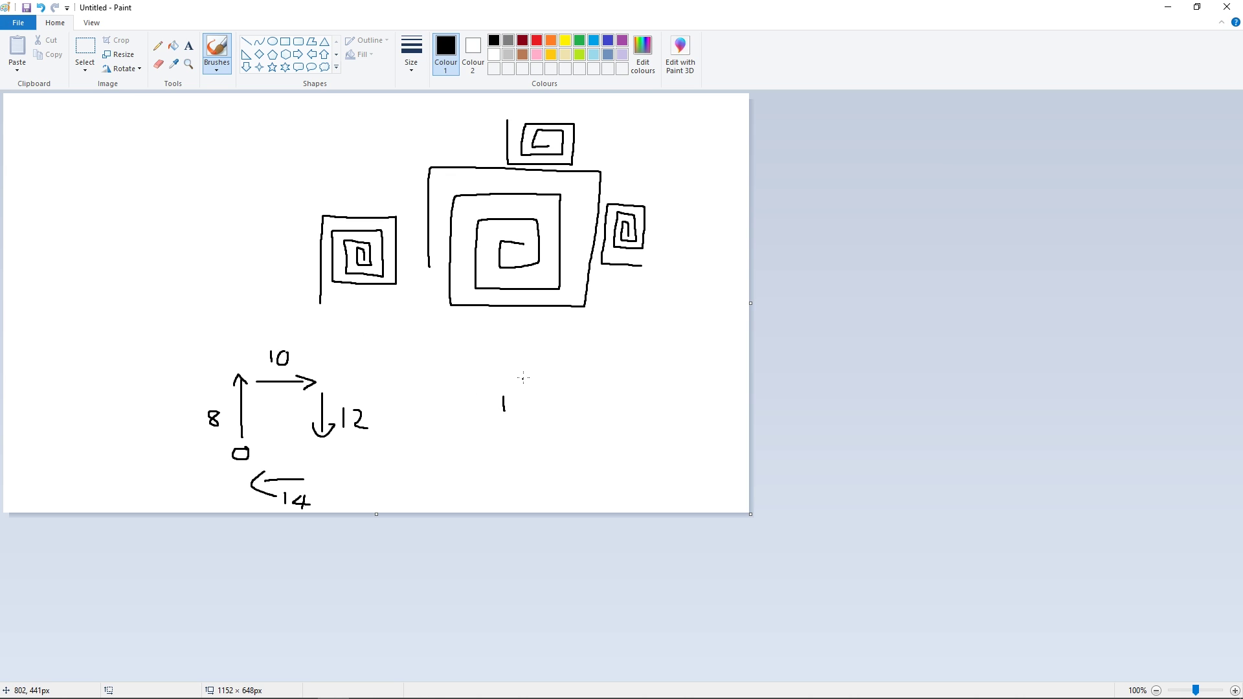
mouse_move(523, 367)
left_mouse_down()
mouse_move(579, 398)
mouse_move(533, 445)
left_mouse_up()
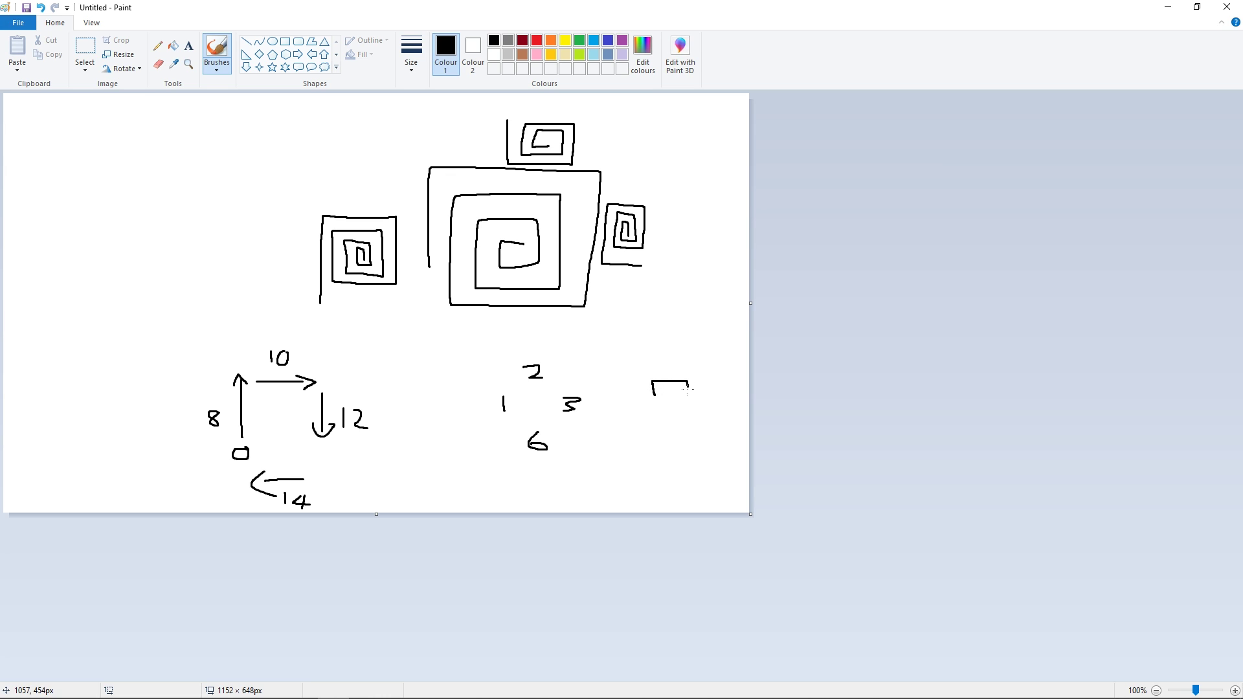
Step: Sketch another square spiral on the right, then close Paint without saving
mouse_move(688, 389)
left_mouse_down()
mouse_move(689, 418)
mouse_move(621, 422)
mouse_move(611, 376)
mouse_move(701, 367)
mouse_move(701, 422)
mouse_move(608, 430)
mouse_move(609, 367)
mouse_move(702, 363)
left_mouse_up()
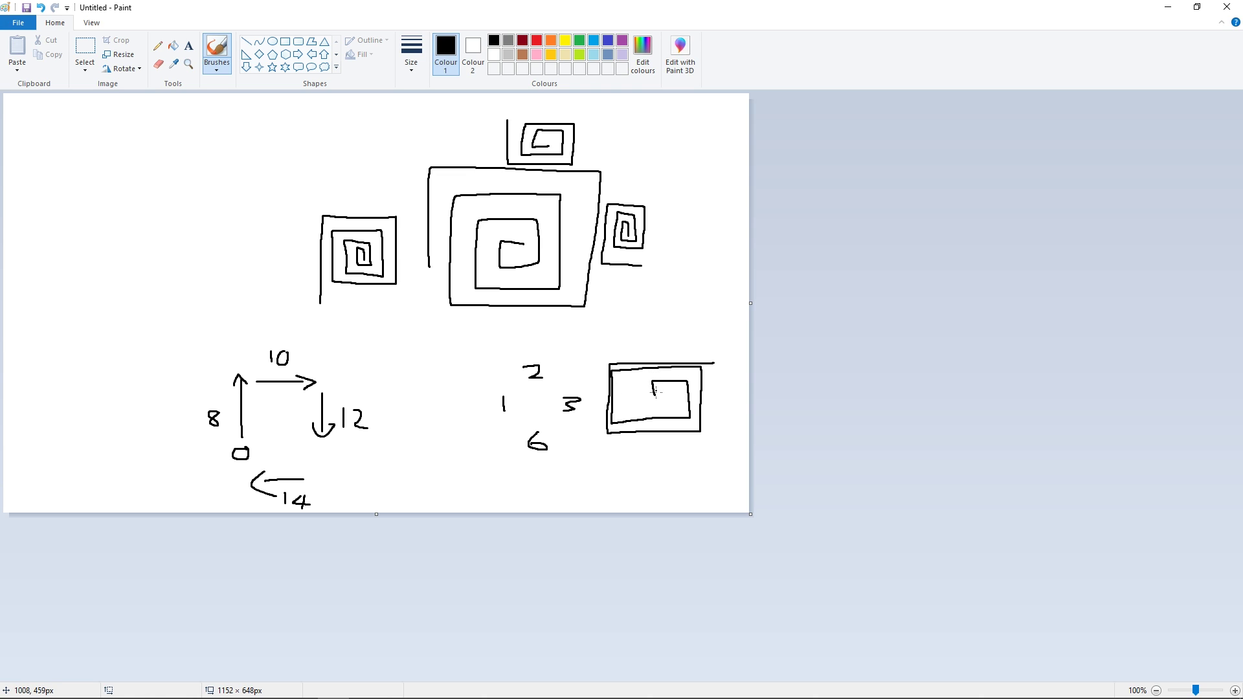
mouse_move(680, 405)
left_mouse_down()
mouse_move(624, 413)
mouse_move(619, 377)
mouse_move(698, 375)
mouse_move(695, 424)
mouse_move(611, 428)
left_mouse_up()
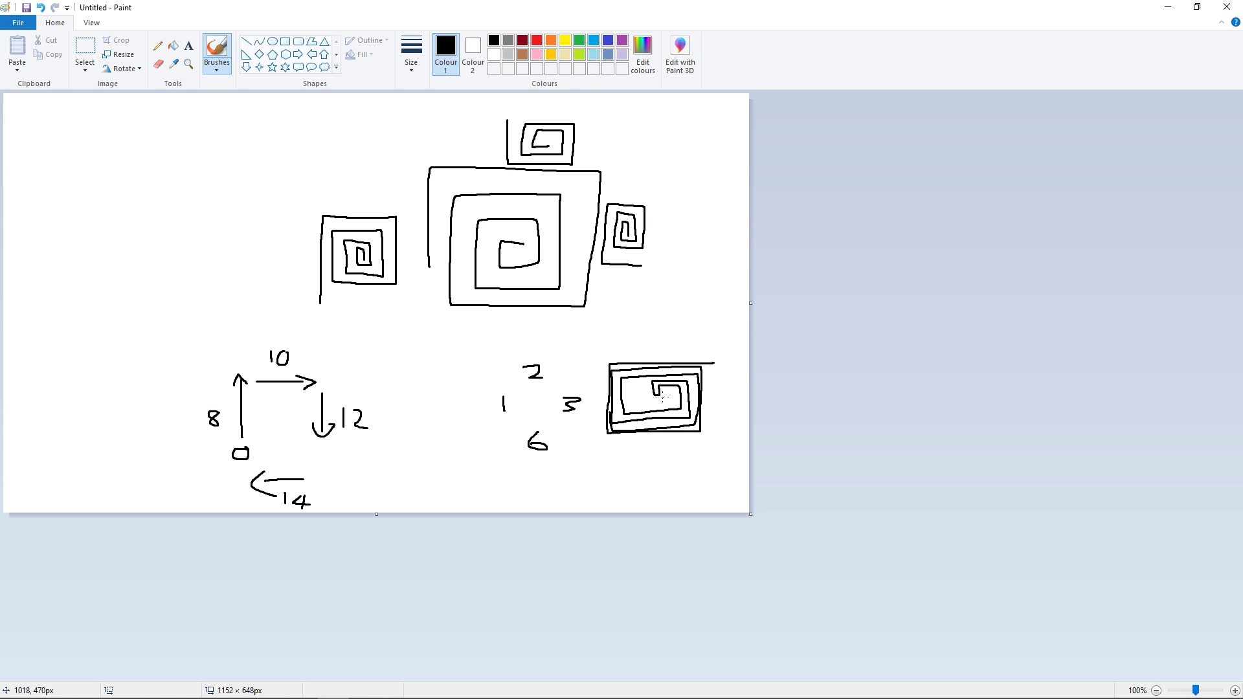
mouse_move(677, 389)
left_mouse_down()
mouse_move(631, 408)
mouse_move(664, 382)
mouse_move(625, 419)
left_mouse_up()
left_click(1226, 8)
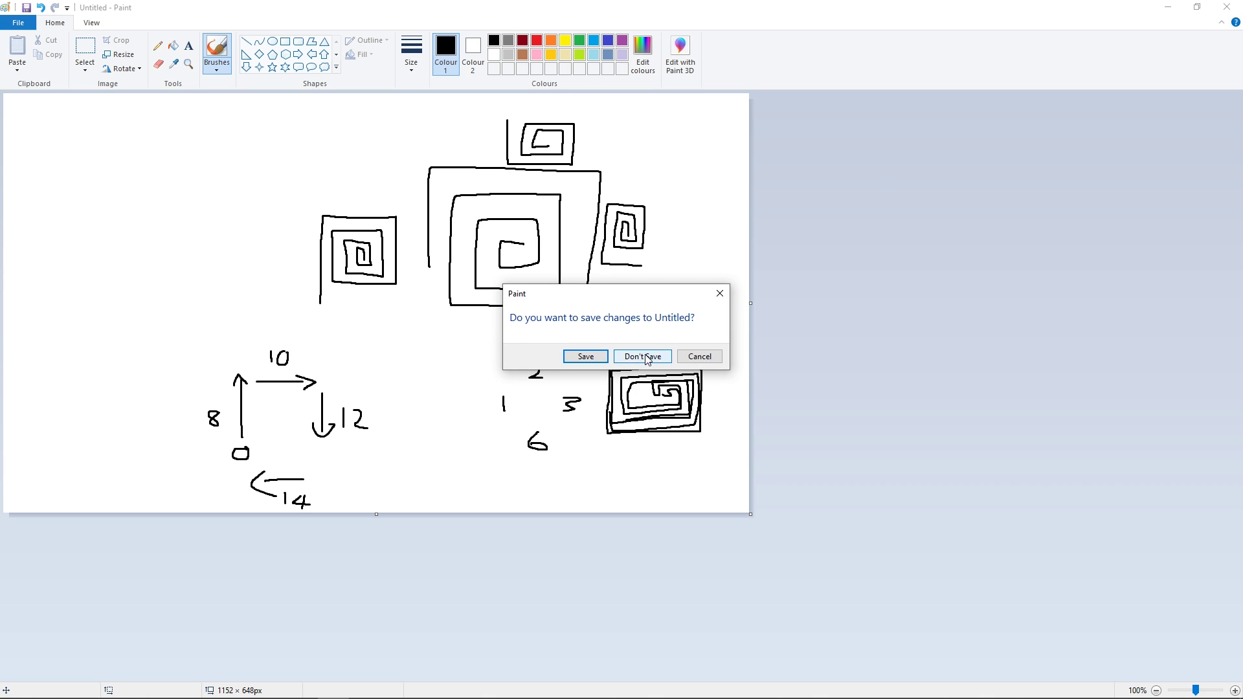
left_click(647, 358)
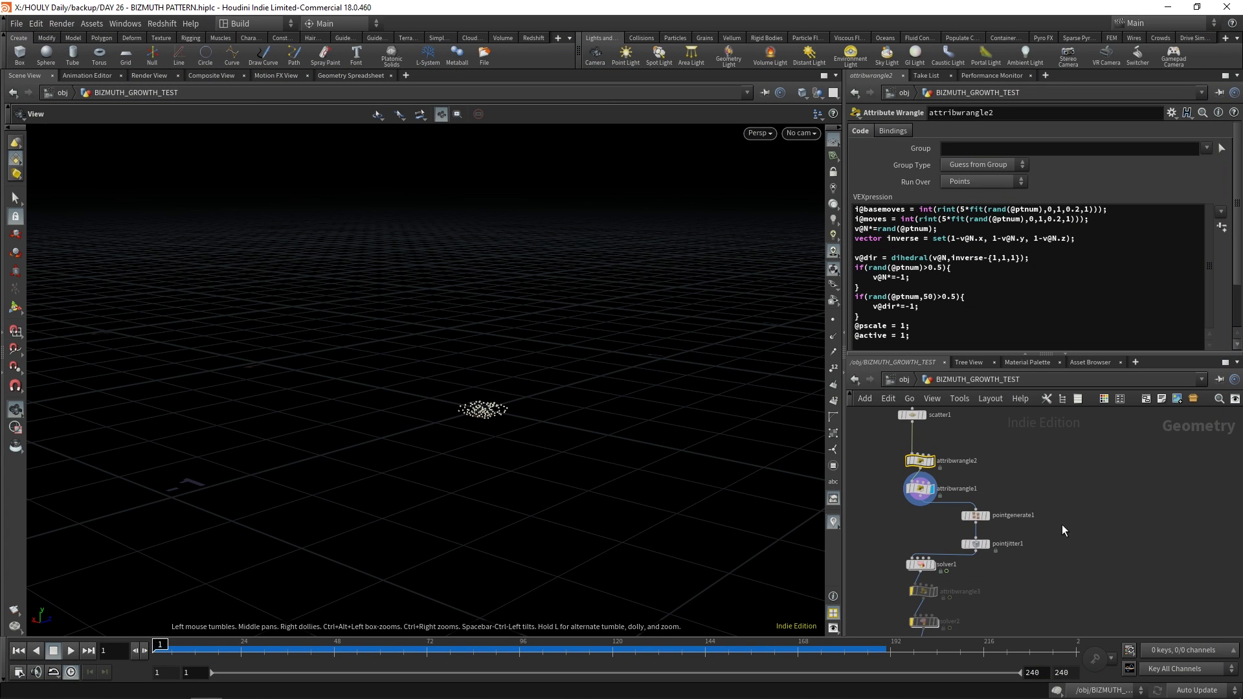
Step: Display attribwrangle2's output with point normals shown in the viewport
middle_click_drag(1043, 527, 1043, 520)
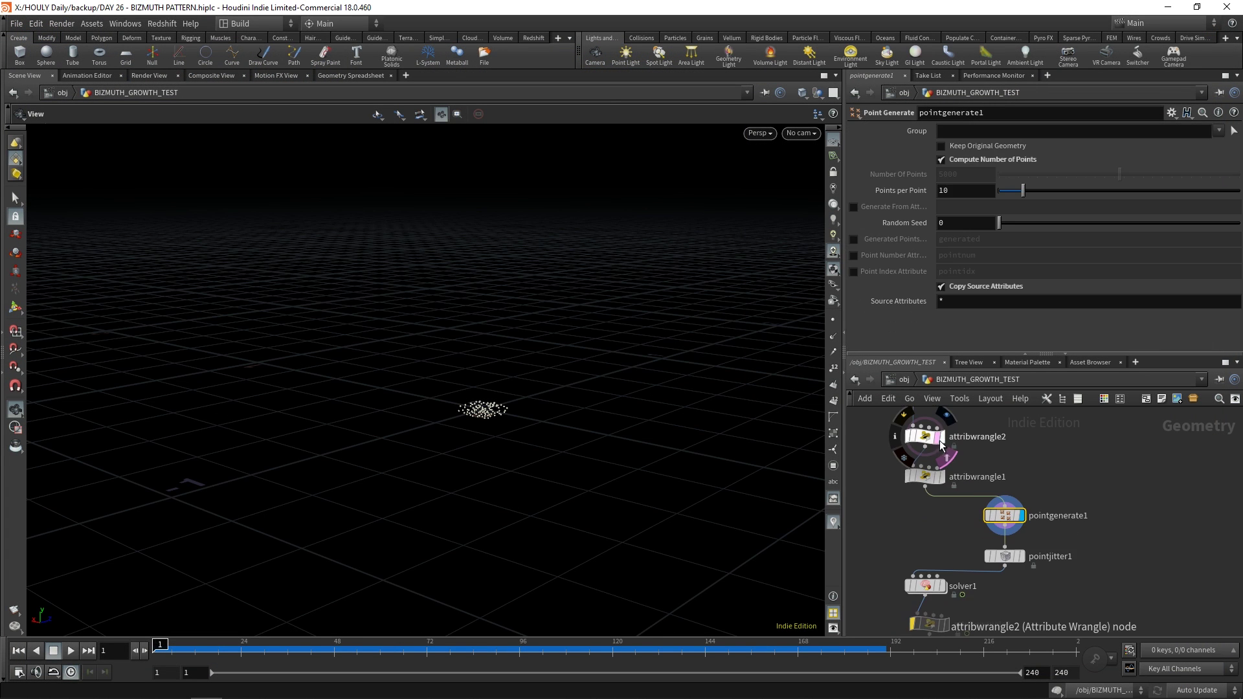
left_click(942, 438)
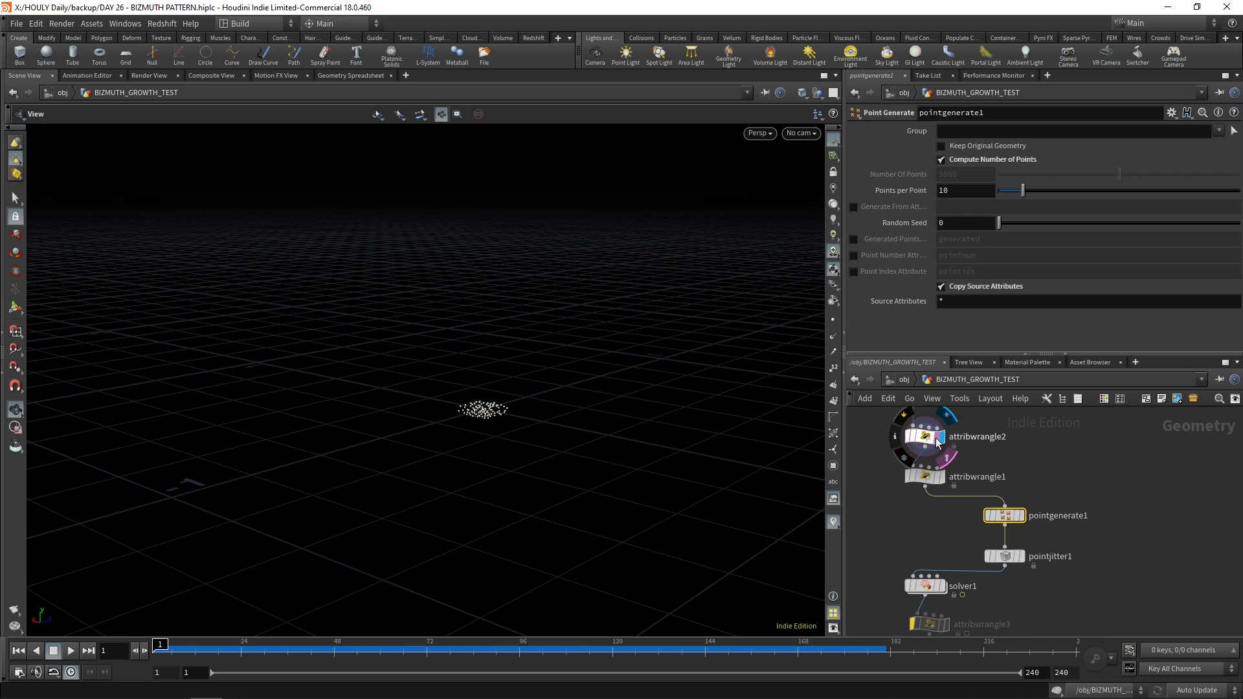
left_click(929, 437)
mouse_move(1049, 438)
middle_mouse_down()
mouse_move(1054, 489)
mouse_move(1015, 496)
middle_mouse_up()
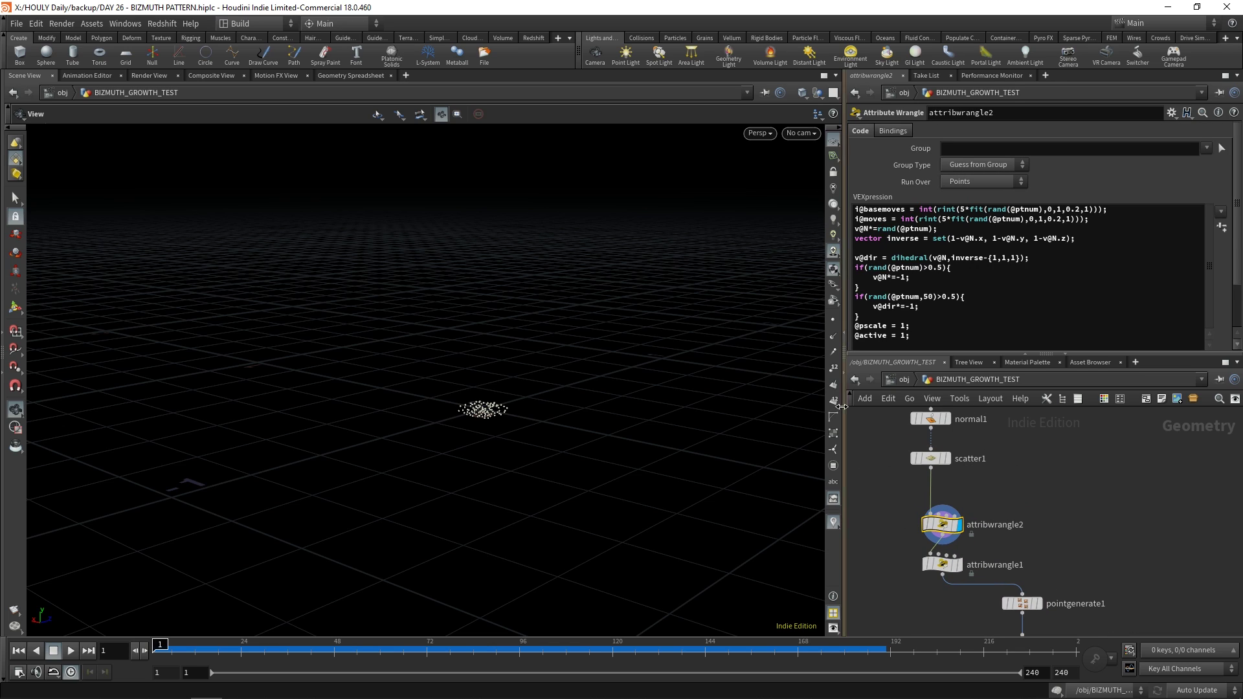
left_click(833, 336)
scroll(500, 434, "up", 3)
scroll(500, 435, "up", 5)
mouse_move(501, 435)
left_mouse_down()
mouse_move(466, 408)
mouse_move(547, 430)
mouse_move(455, 444)
mouse_move(500, 428)
left_mouse_up()
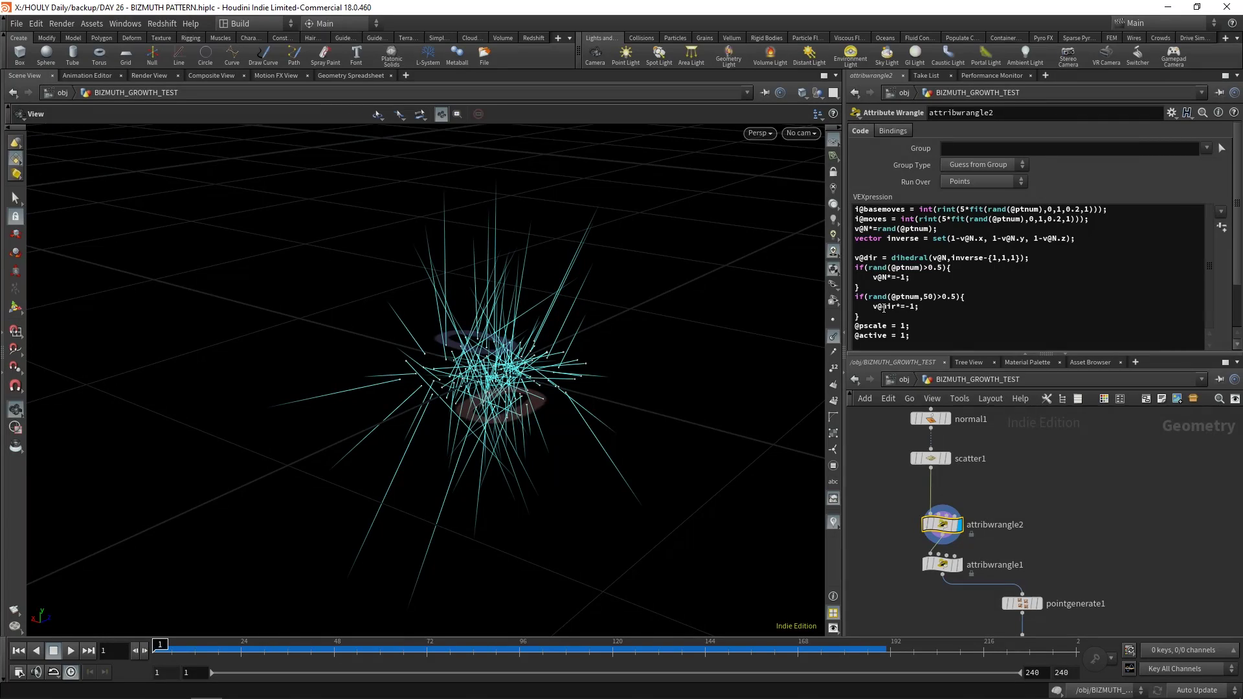
Step: Compare scatter1's even radial normals with attribwrangle2's randomised ones and its normal-flipping line
left_click(948, 458)
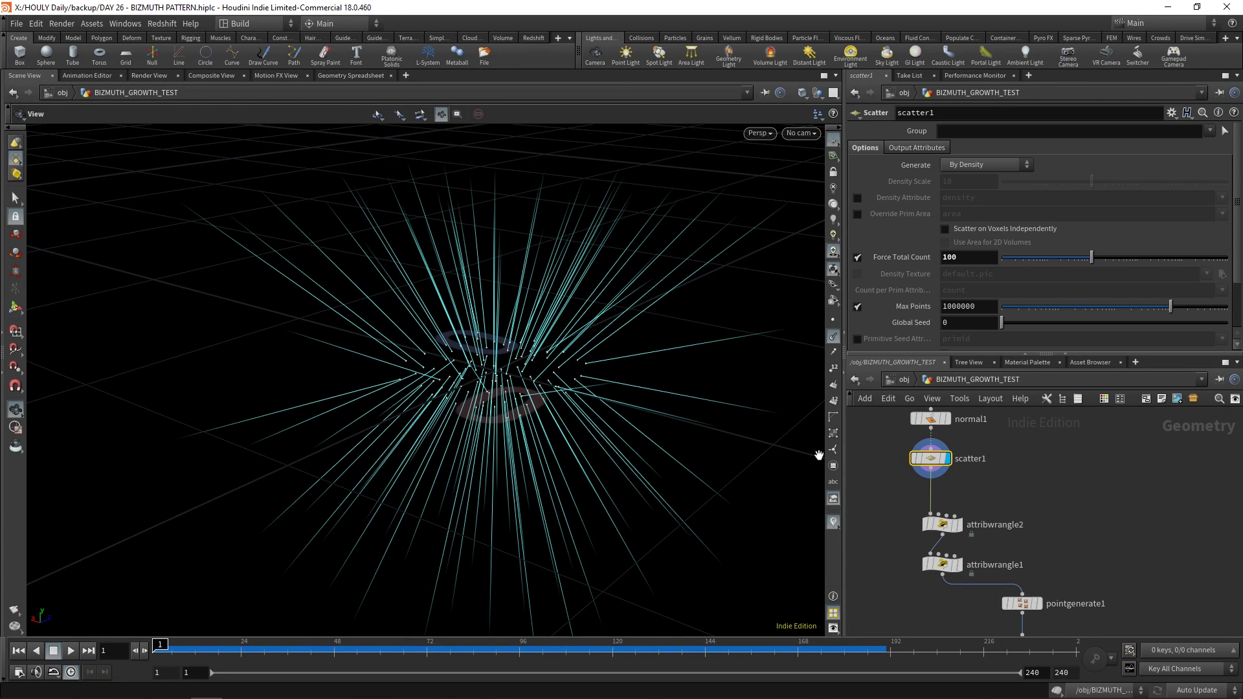
left_click_drag(499, 414, 383, 344)
left_click(960, 525)
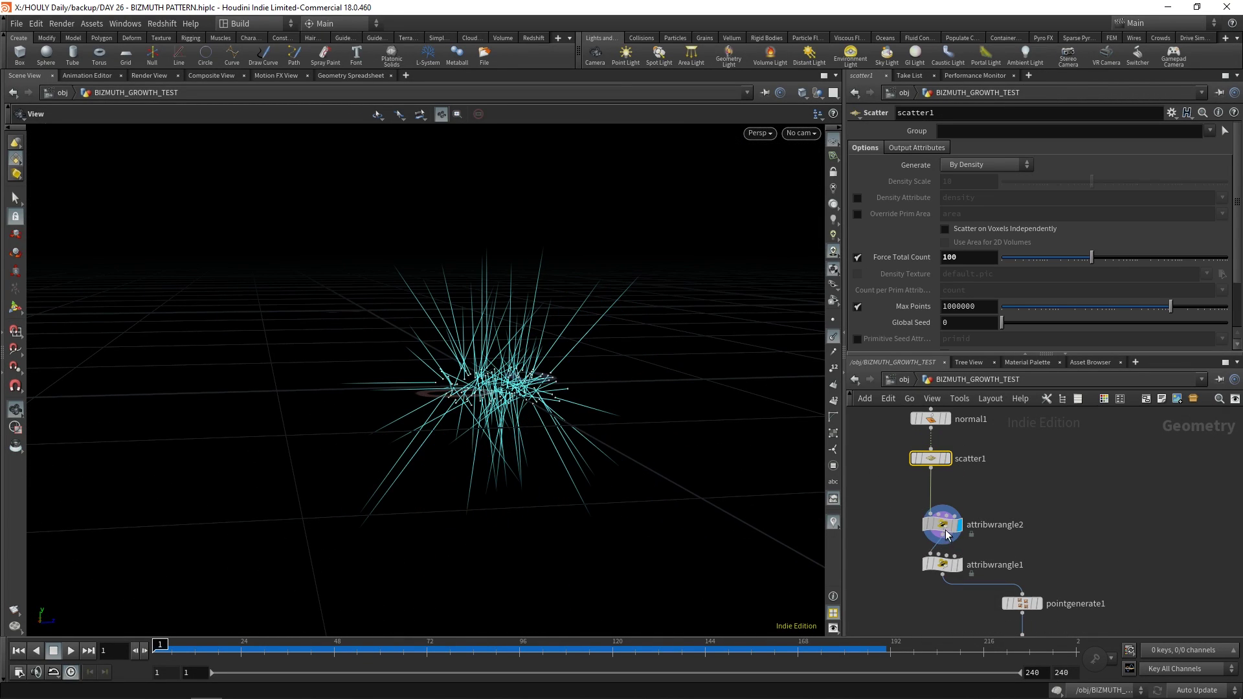
left_click(945, 529)
left_click_drag(602, 407, 513, 389)
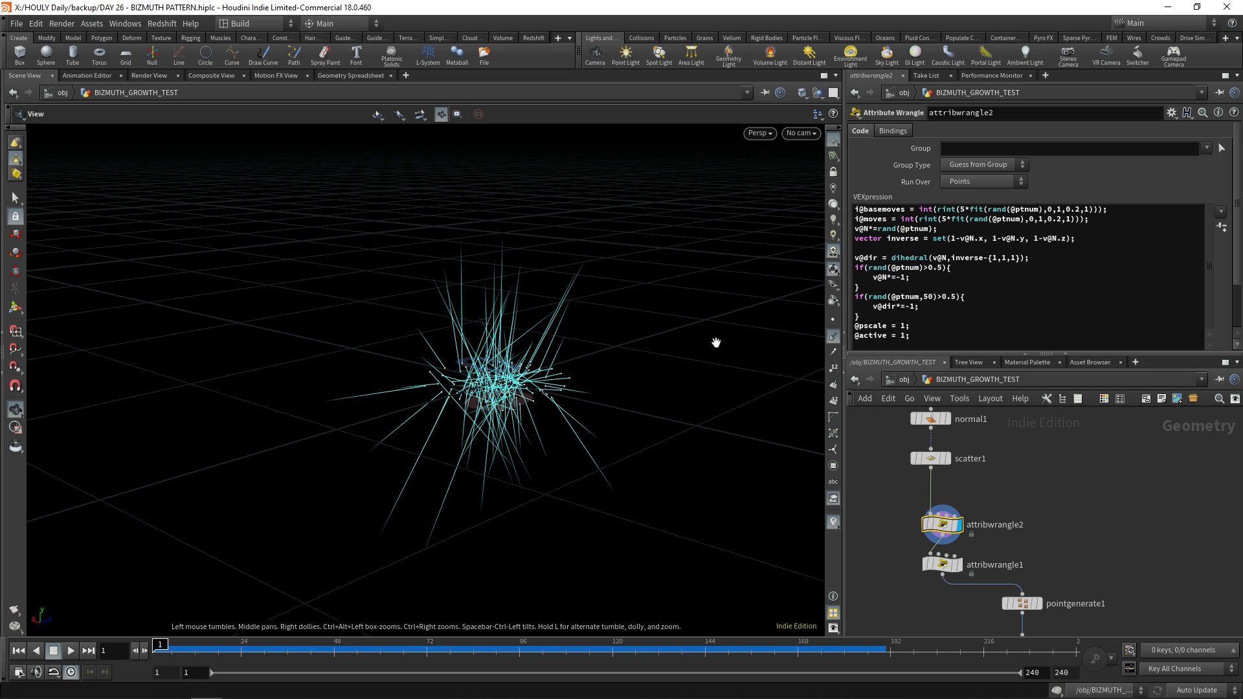
scroll(1208, 283, "down", 2)
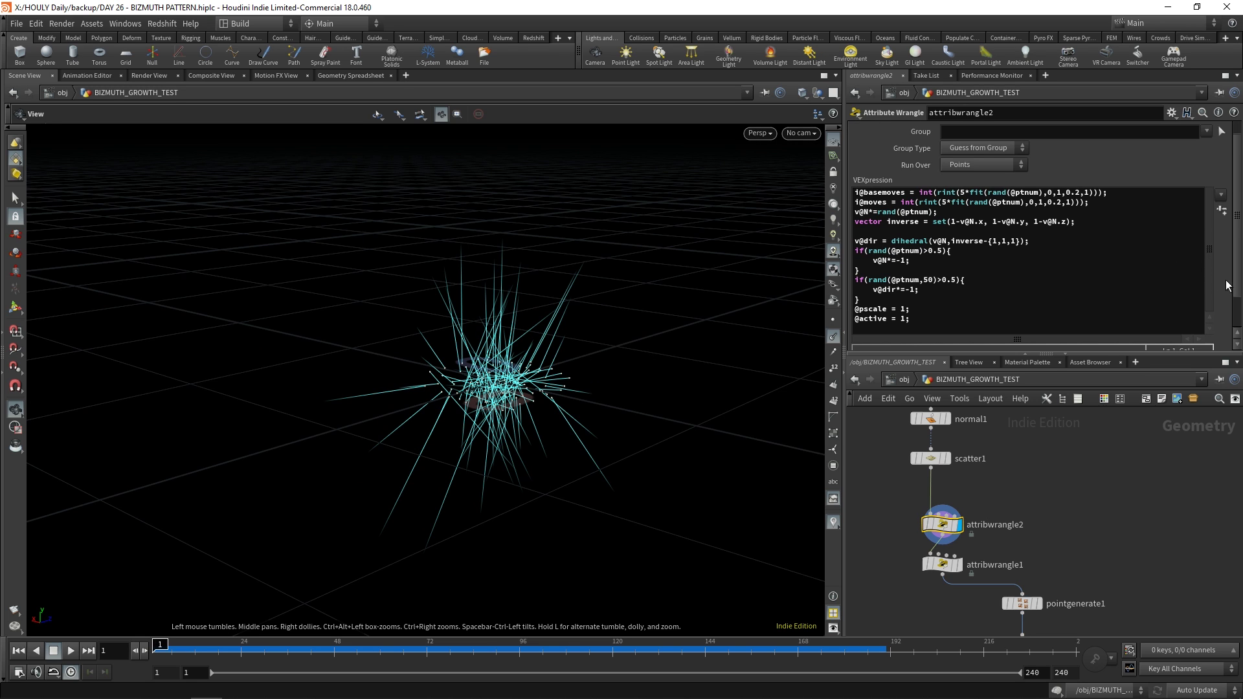
left_click(914, 243)
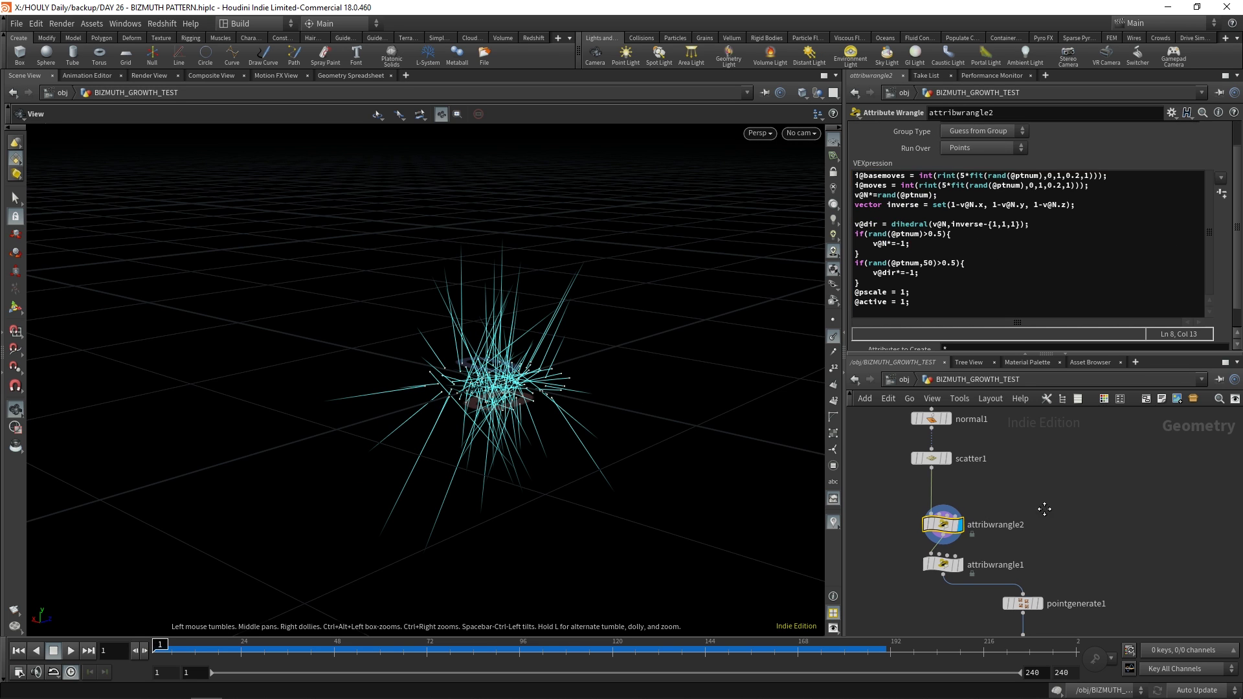
middle_click_drag(965, 508, 932, 480)
left_click_drag(444, 369, 260, 343)
middle_click_drag(956, 507, 954, 480)
left_click(924, 511)
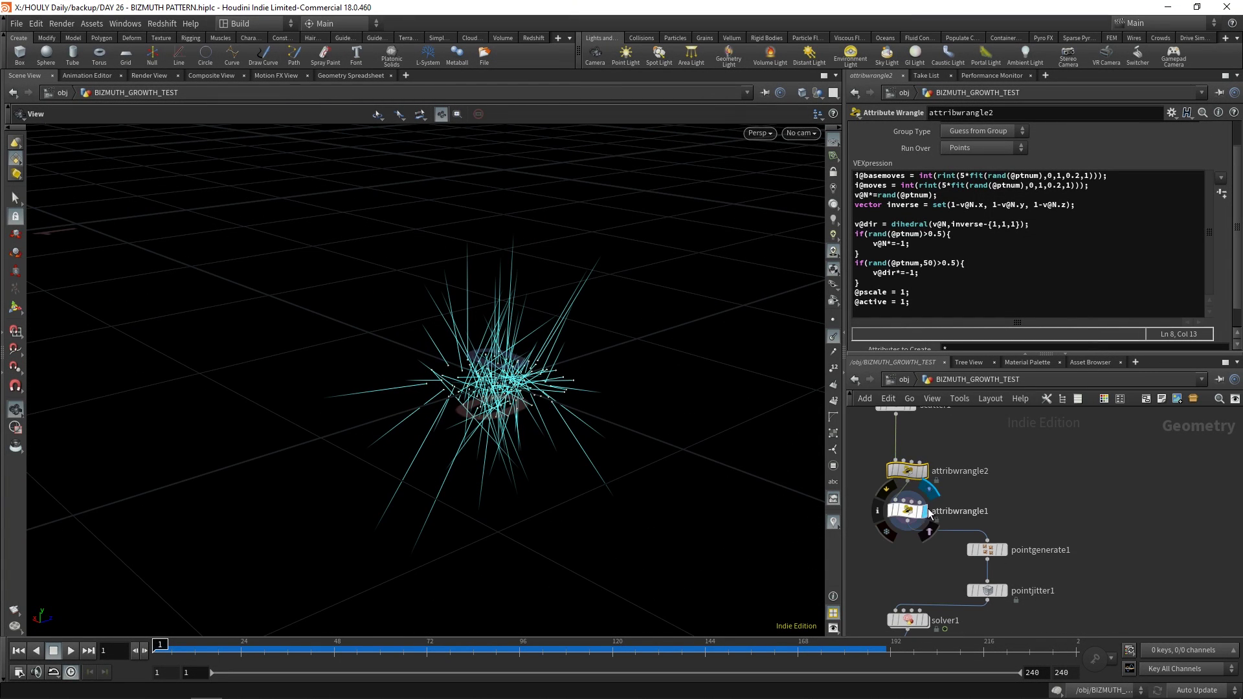
left_click(908, 511)
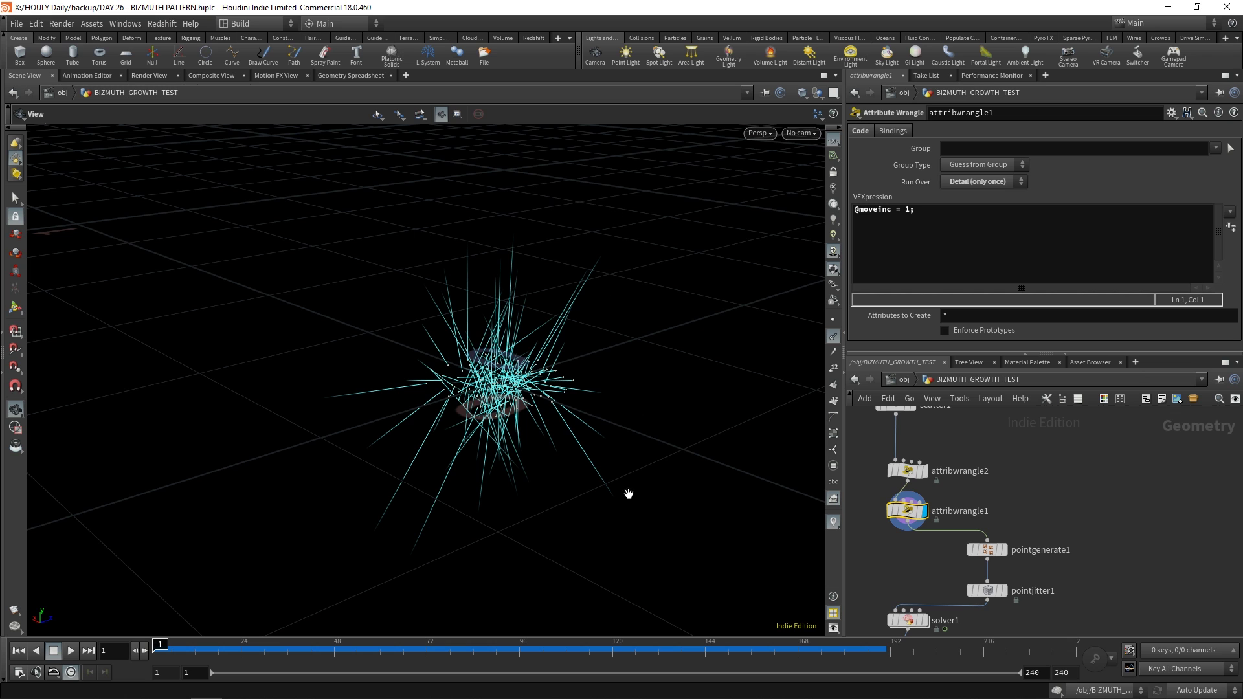
left_click_drag(916, 211, 854, 211)
scroll(1024, 511, "down", 1)
Step: Step through solver1, pointgenerate1 and pointjitter1's jittered points, then dive into solver1
middle_click_drag(1016, 537, 1072, 480)
scroll(1009, 562, "up", 2)
left_click(984, 540)
left_click(1088, 453)
left_click(1067, 453)
left_click(1067, 501)
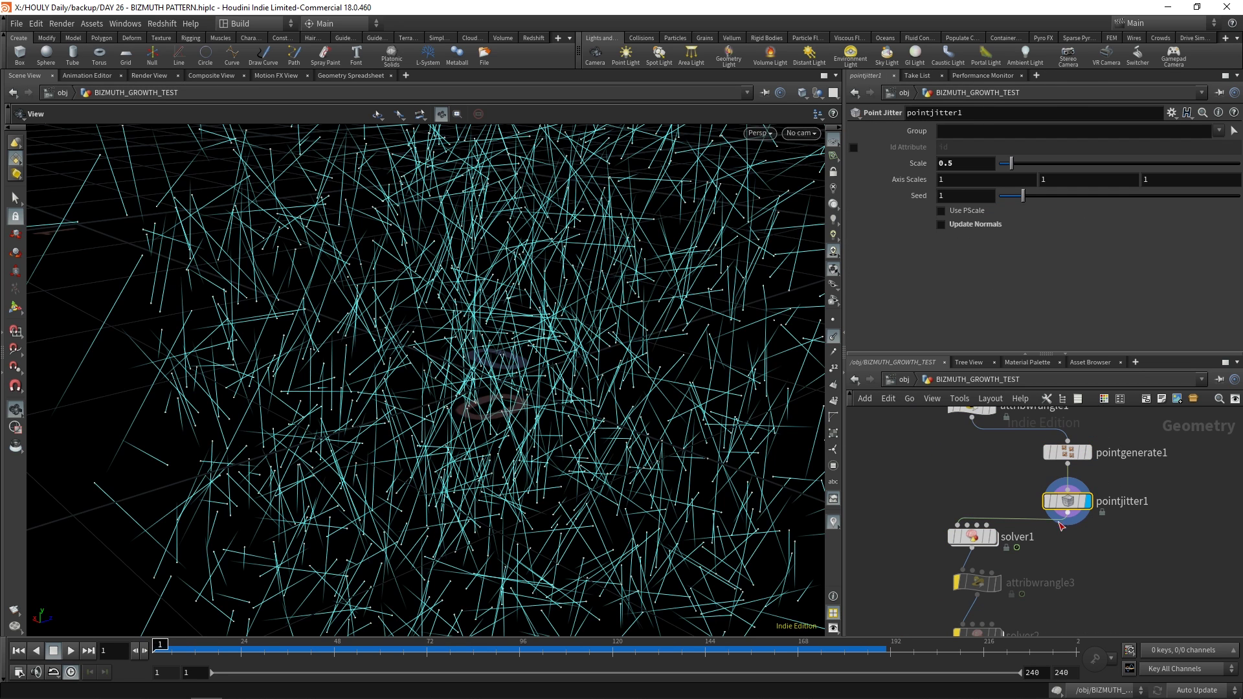
scroll(611, 320, "down", 5)
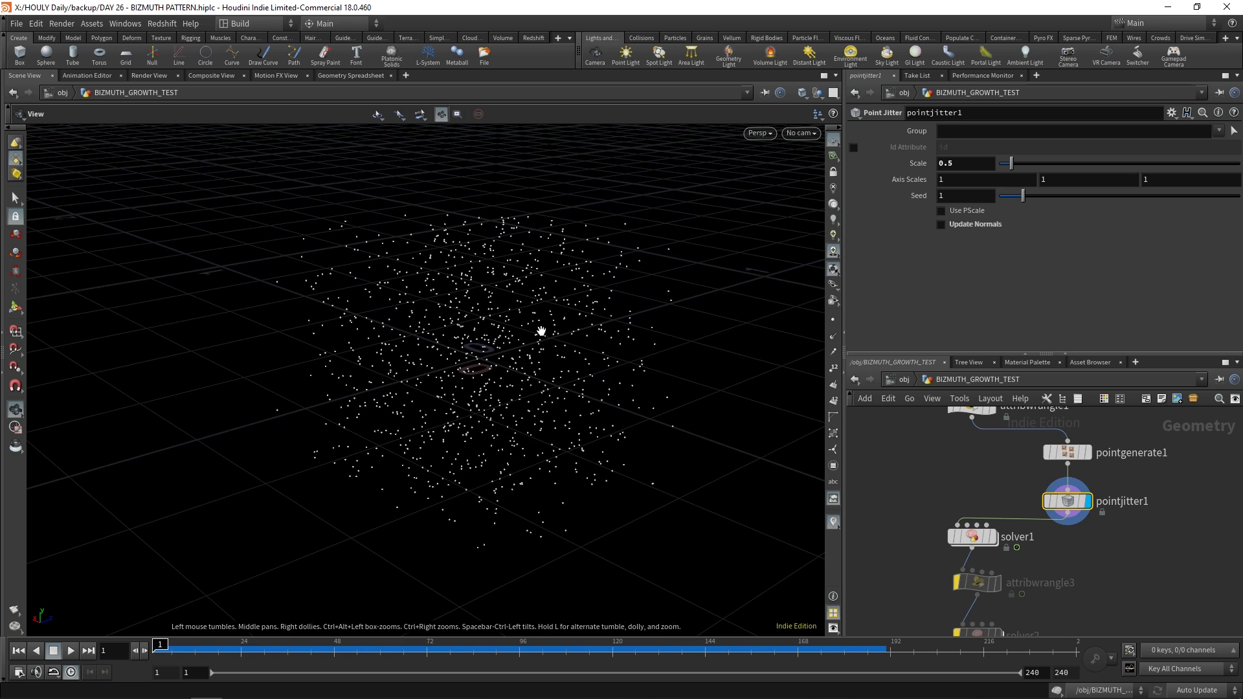
double_click(976, 537)
Step: Open the solver's attribwrangle2 VEX code in an enlarged Edit String editor
scroll(981, 544, "up", 2)
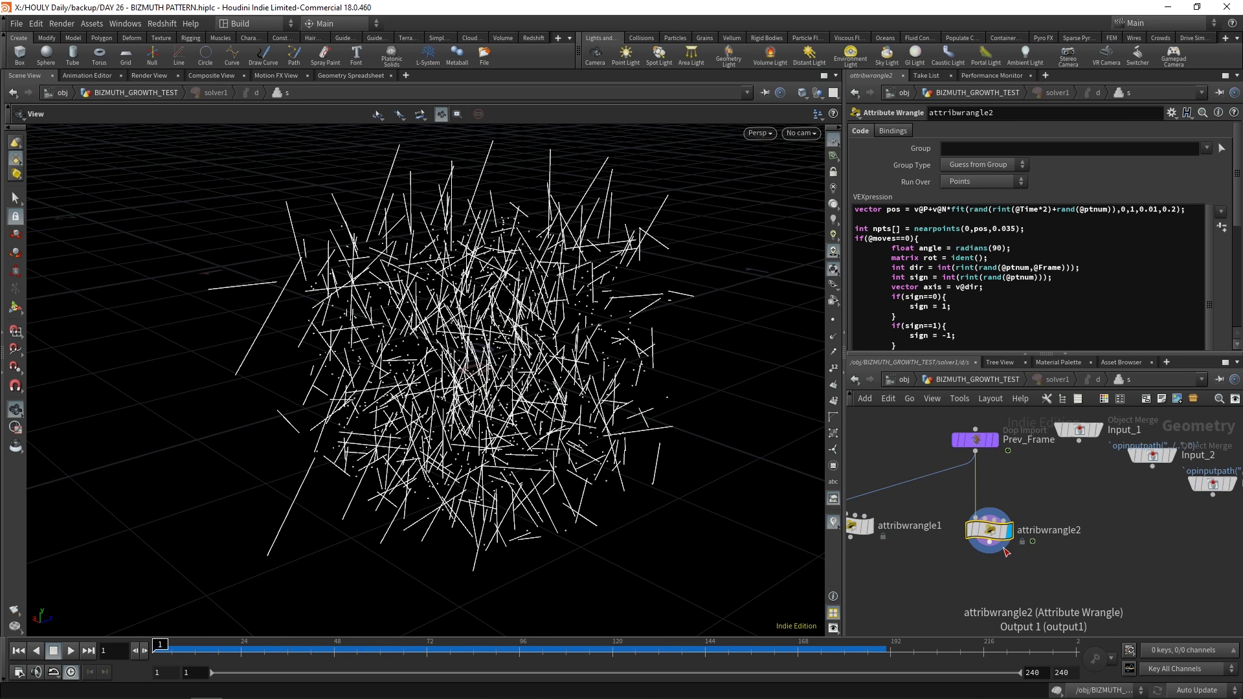
left_click(1088, 261)
key("alt+e")
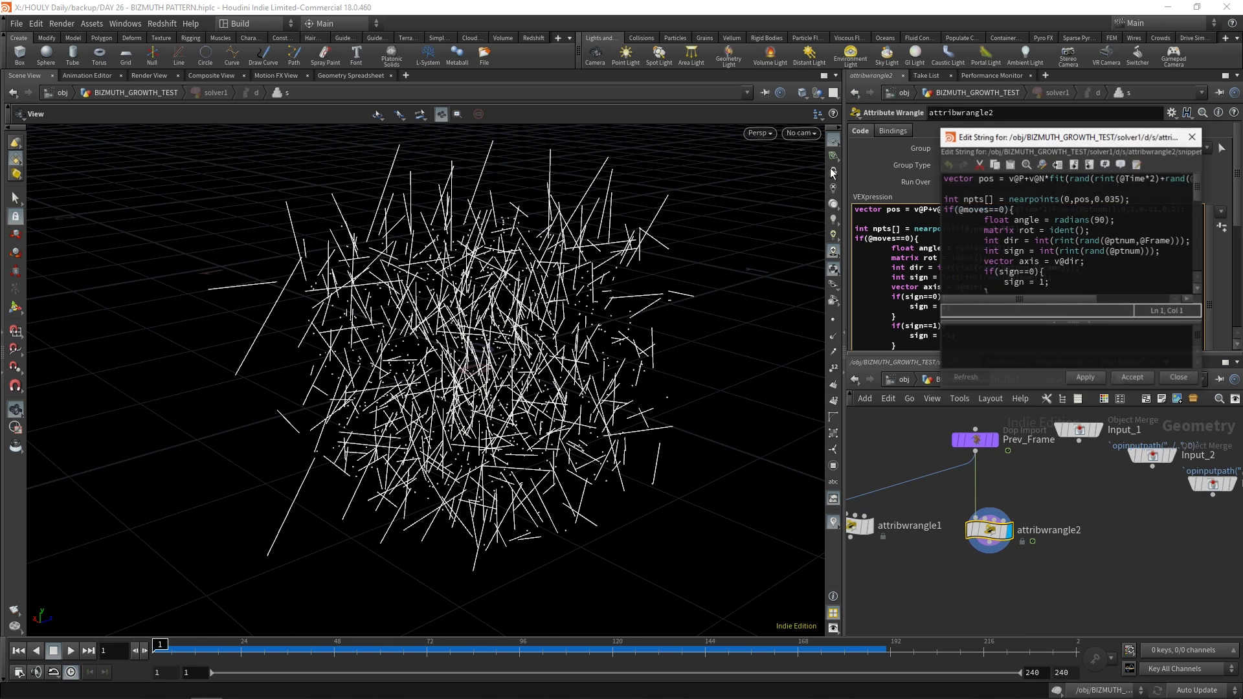
left_click_drag(708, 357, 735, 604)
left_click_drag(543, 139, 636, 319)
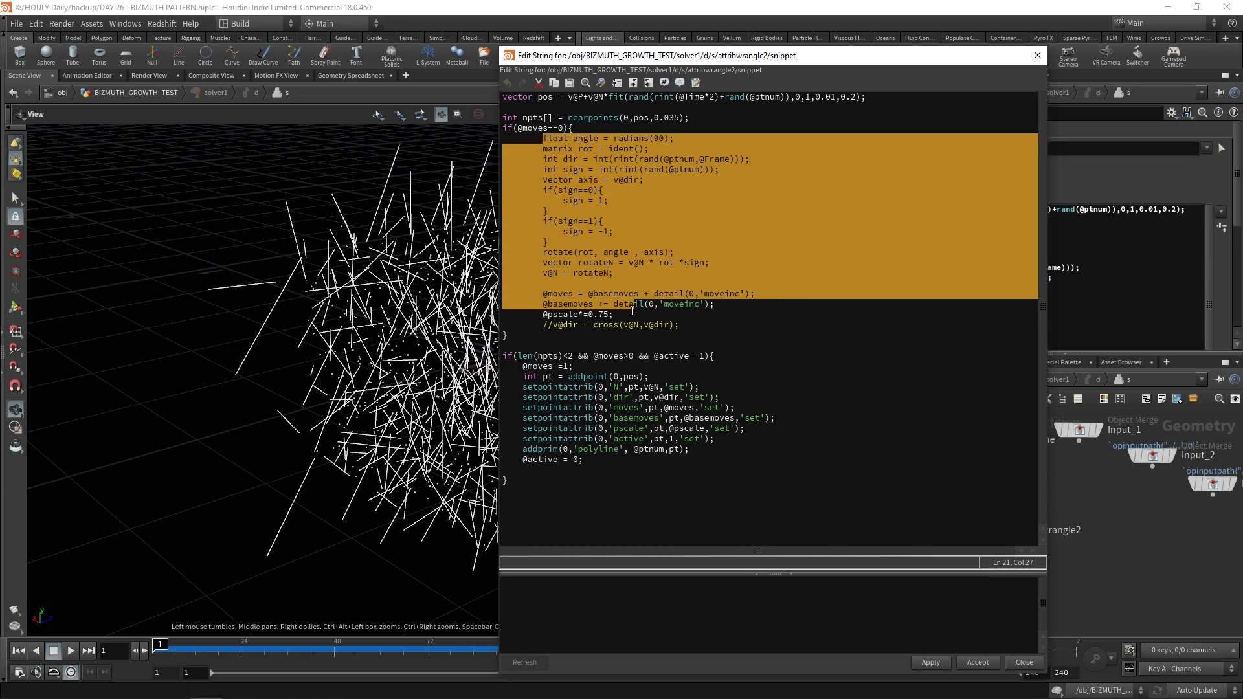
left_click_drag(503, 128, 587, 128)
left_click(573, 128)
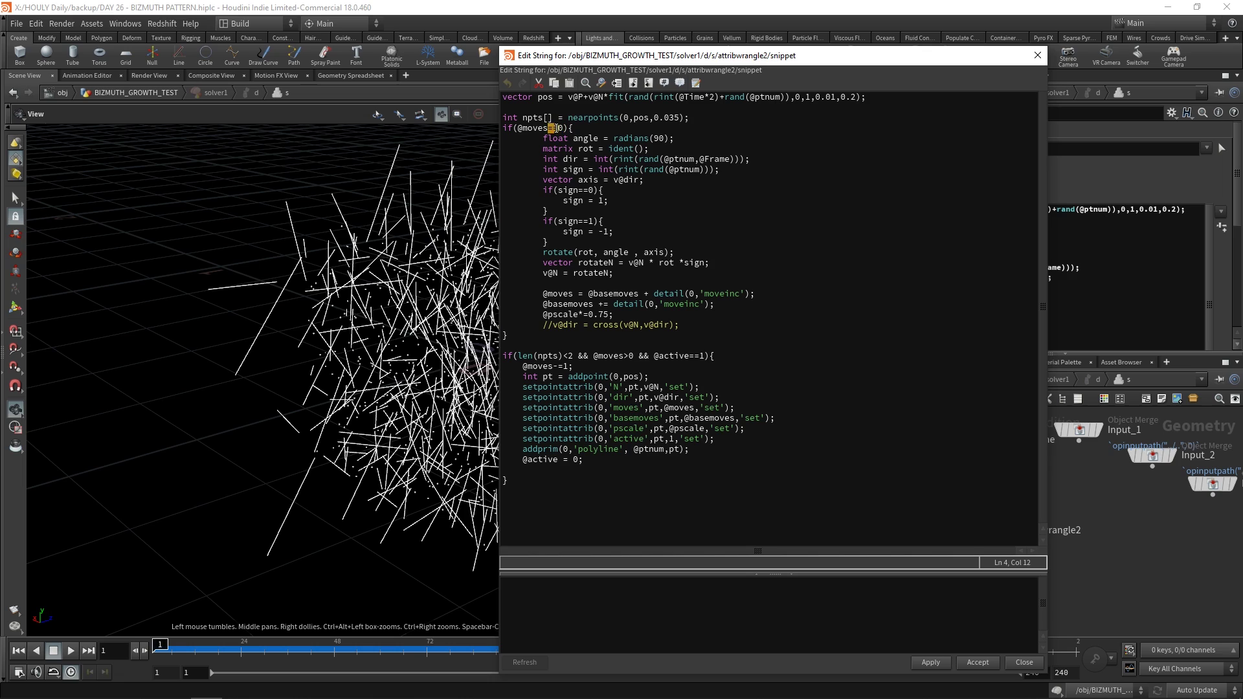
left_click_drag(517, 128, 550, 127)
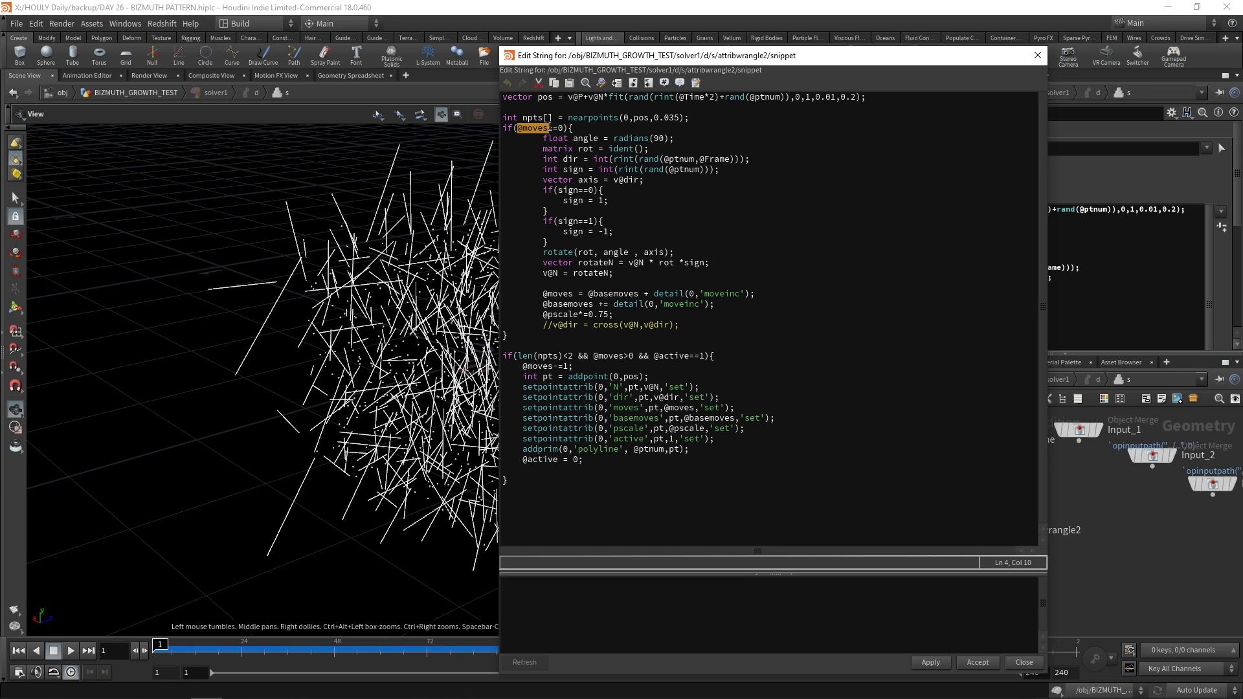
left_click(591, 129)
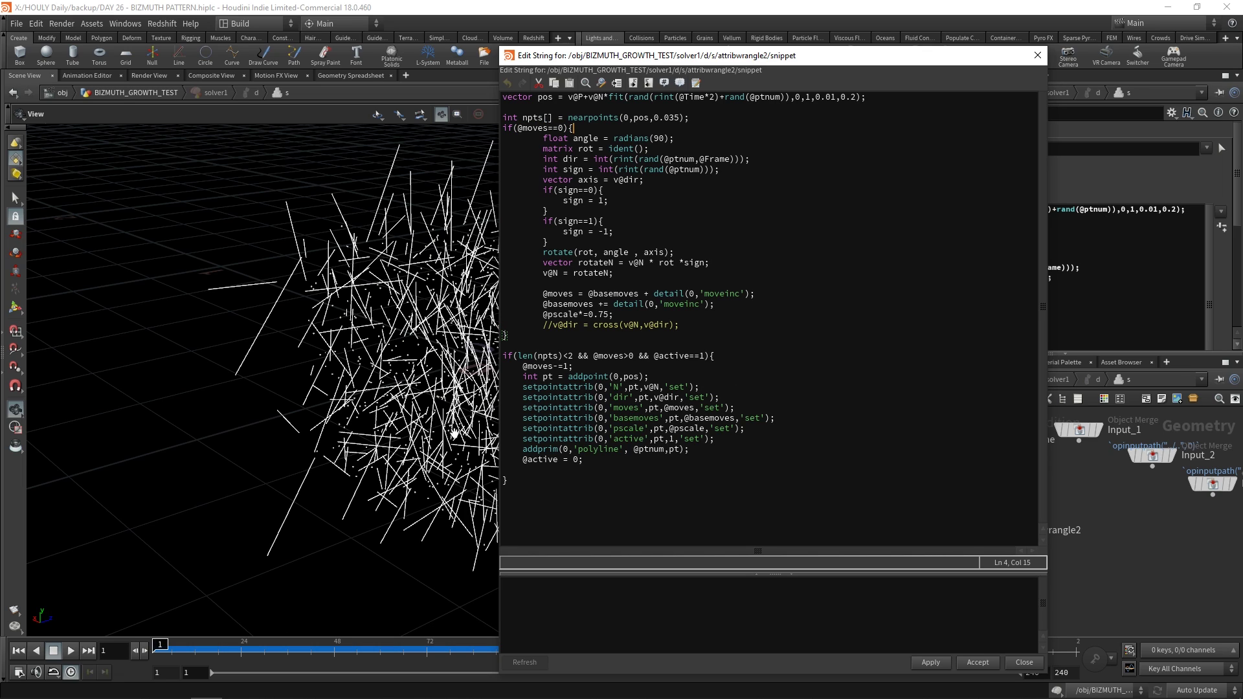
left_click(511, 128, "shift")
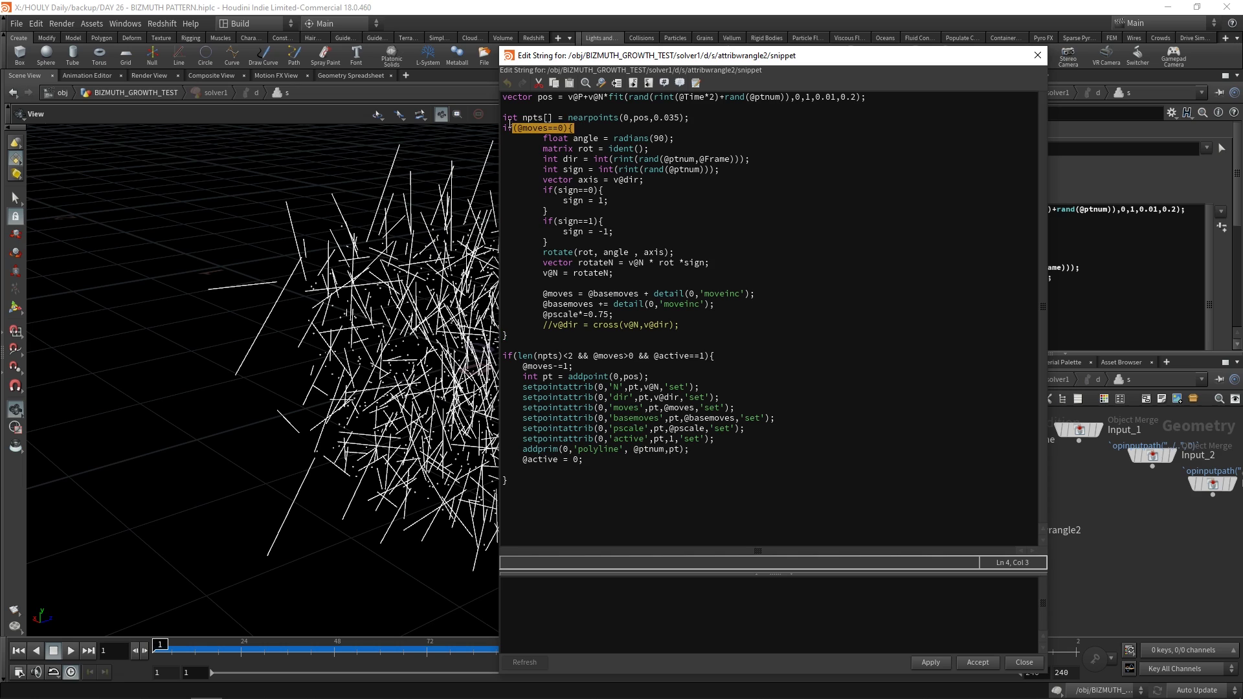
left_click(597, 252)
left_click_drag(632, 305, 554, 231)
left_click(622, 274)
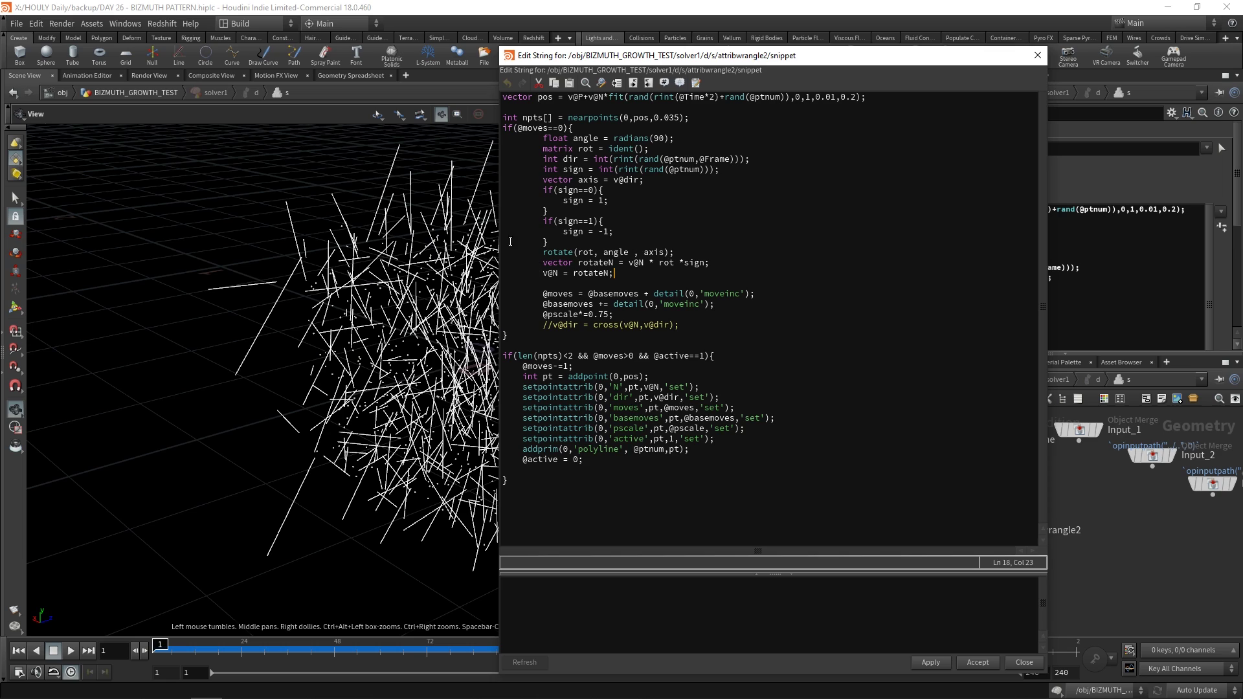
left_click_drag(543, 293, 753, 305)
left_click(753, 305)
left_click_drag(542, 293, 756, 293)
left_click(604, 293)
left_click(587, 293)
left_click(717, 321)
left_click_drag(532, 305, 724, 307)
left_click(733, 314)
Step: Highlight the new-point addpoint block on lines 28–36
left_click_drag(520, 376, 588, 462)
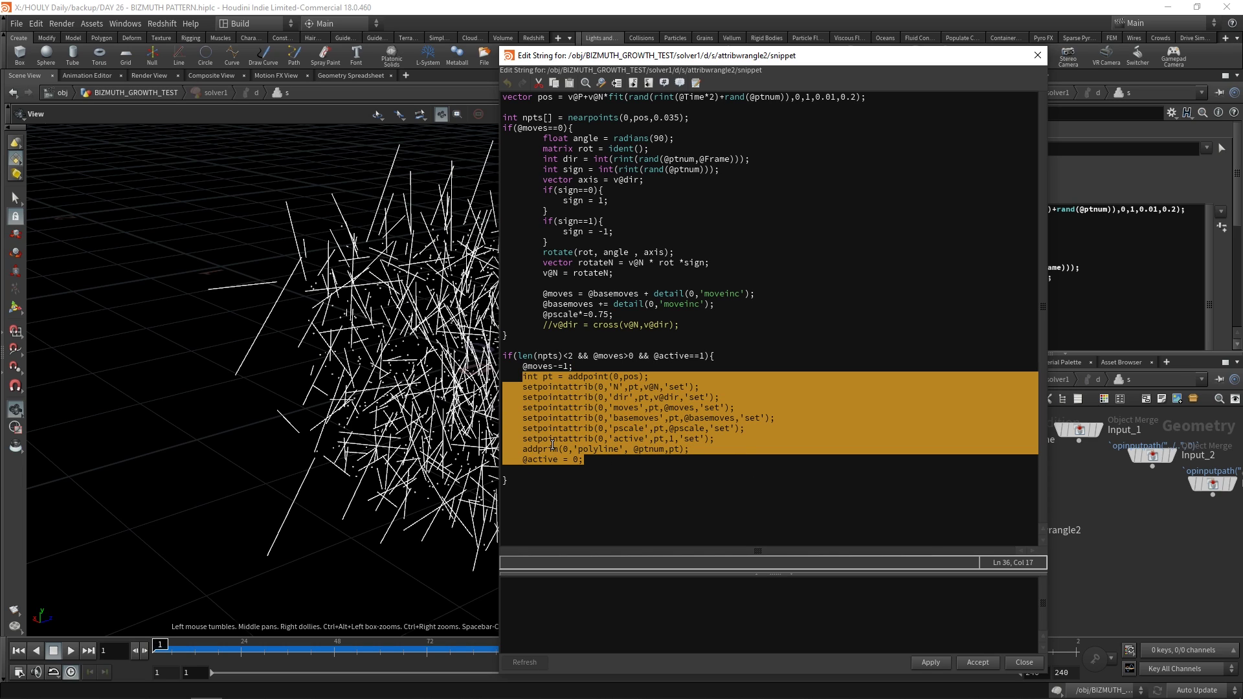
left_click(592, 472)
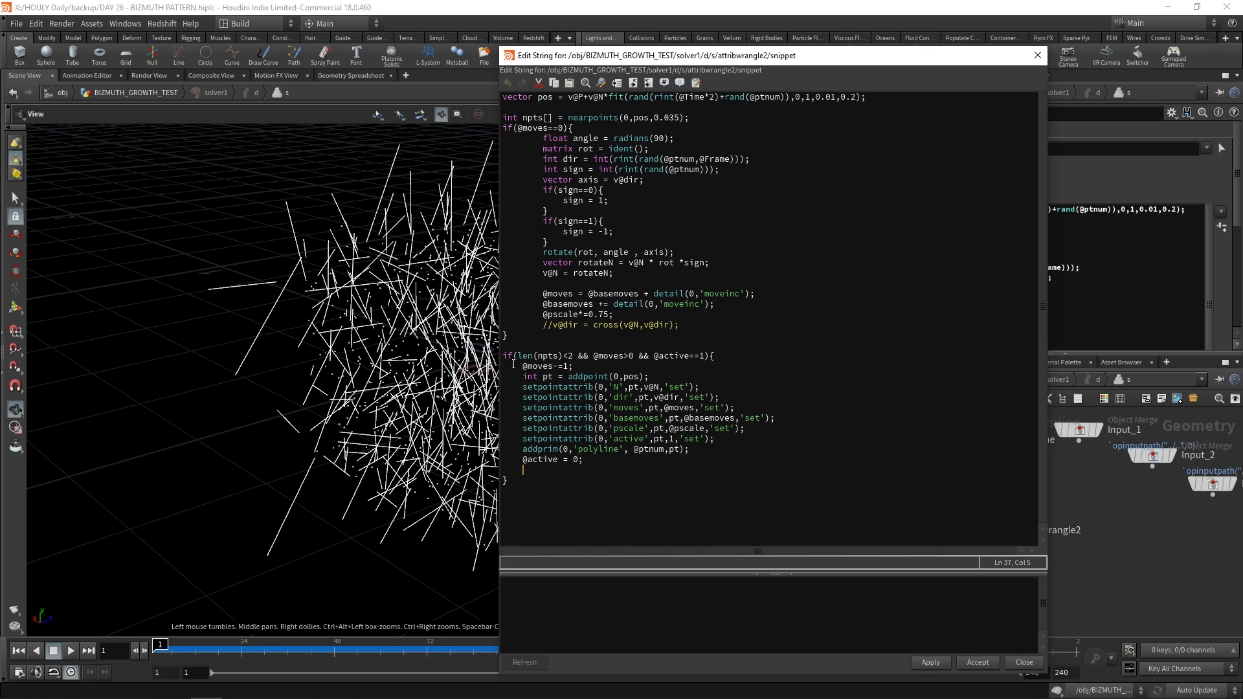
left_click_drag(523, 471, 496, 374)
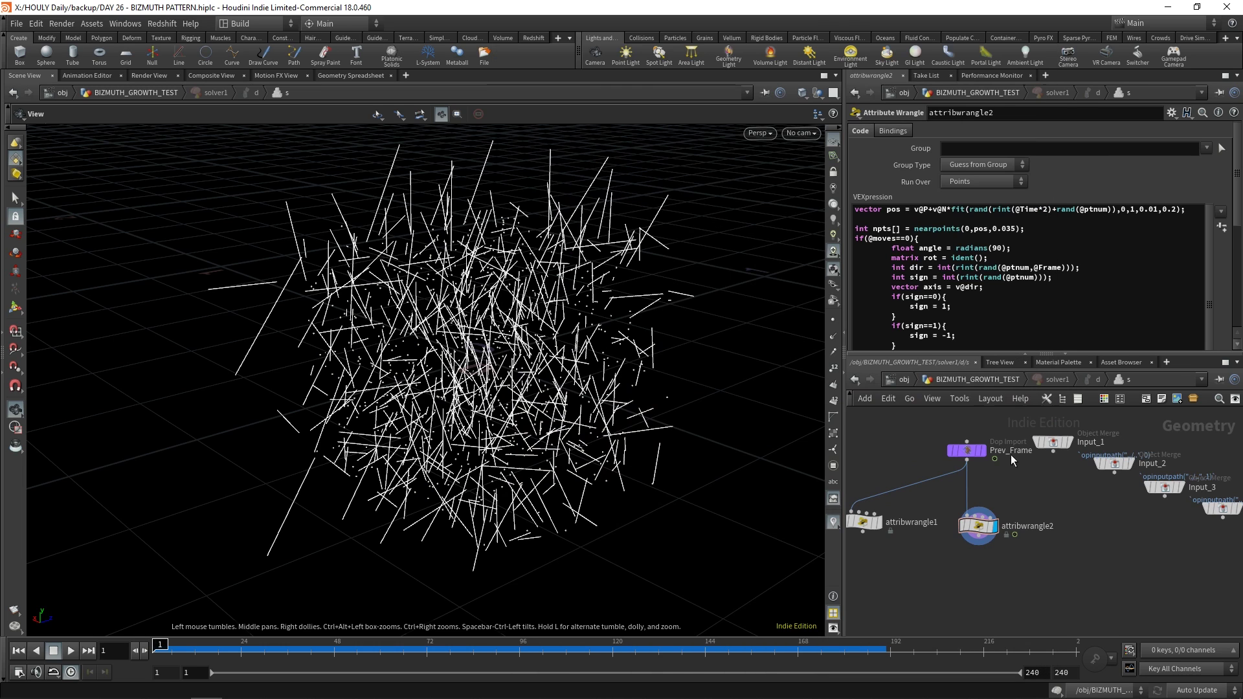
Step: Leave the solver and add a Delete node below attribwrangle1, working on points
key("u")
key("u")
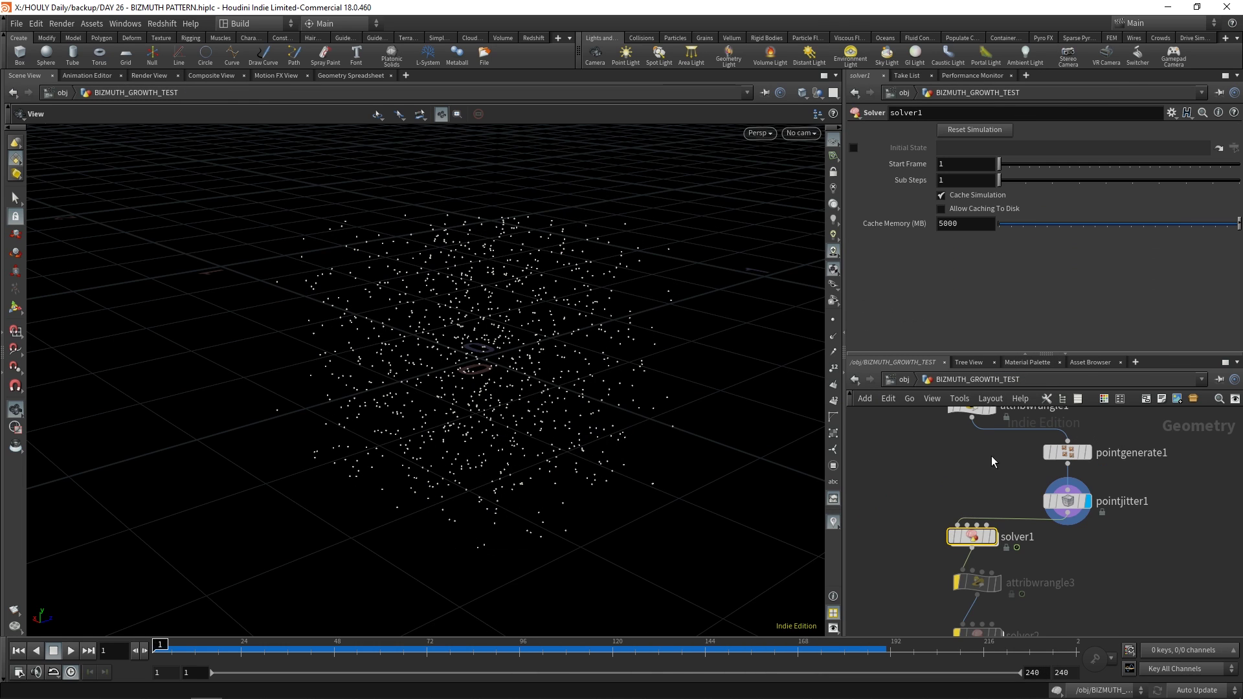
key("Tab")
type("dele")
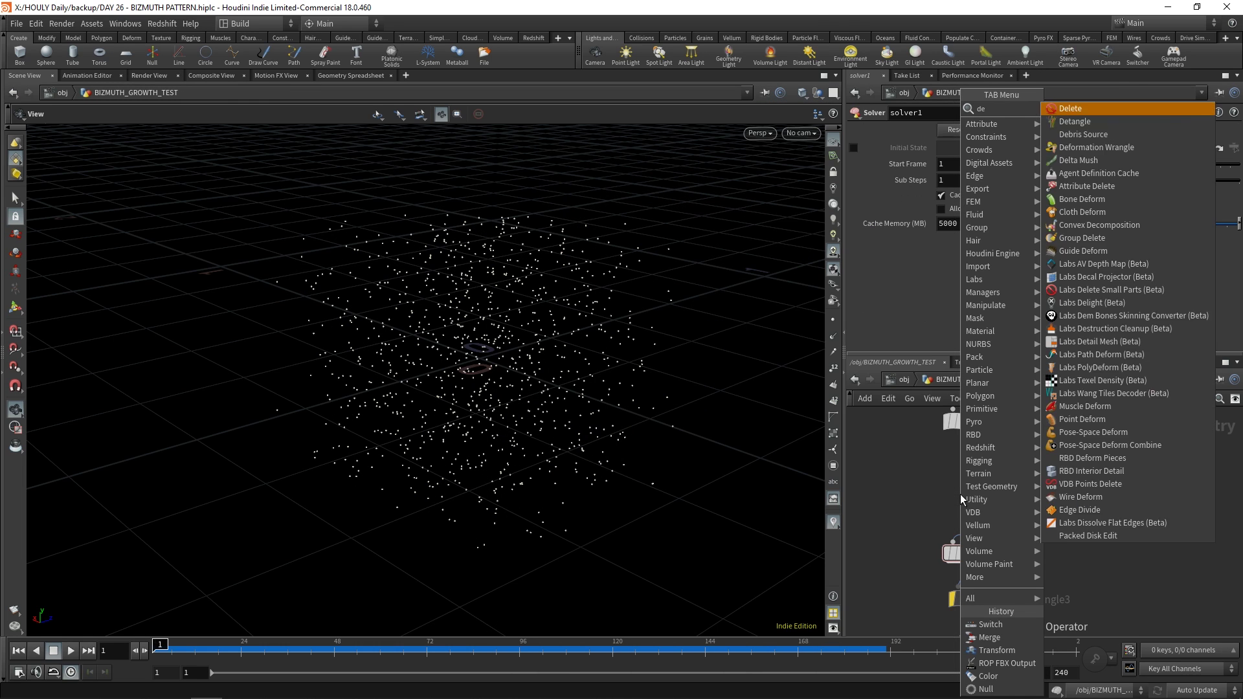
key("Return")
left_click(961, 495)
left_click_drag(967, 434, 960, 483)
left_click(980, 494)
Step: Set delete1 to group 0 with Delete Non-Selected, keeping only point 0
left_click(969, 165)
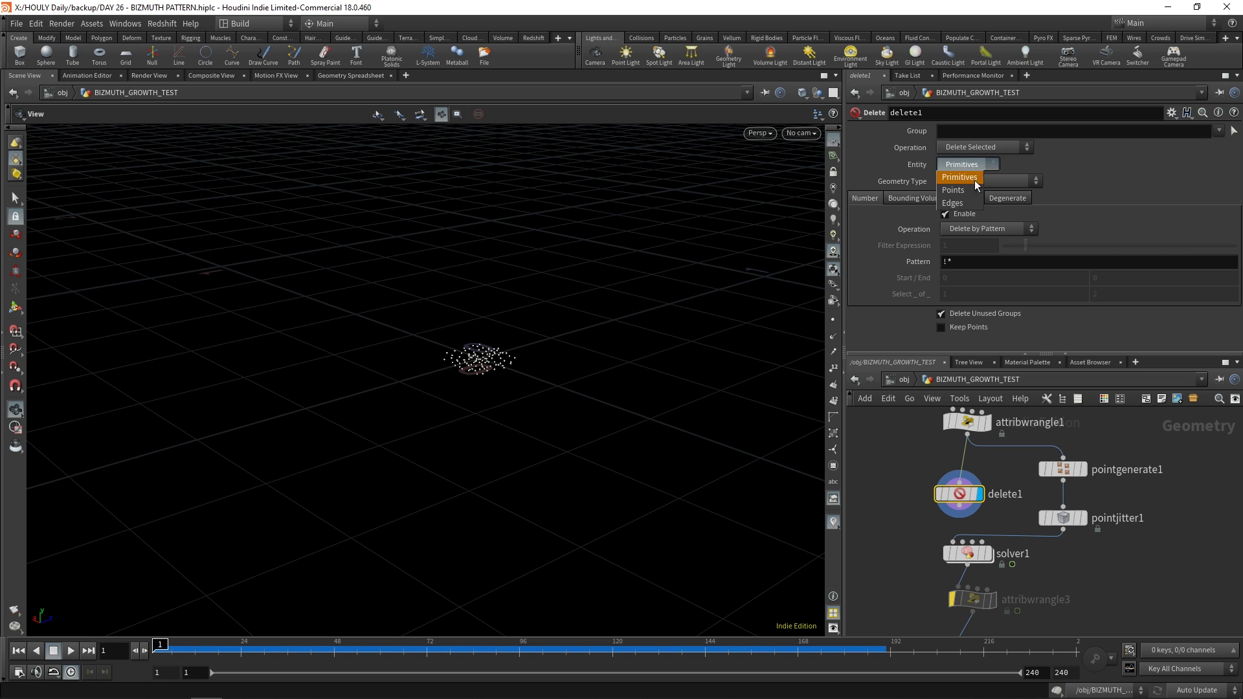
left_click(971, 191)
left_click(986, 131)
type("0")
key("Return")
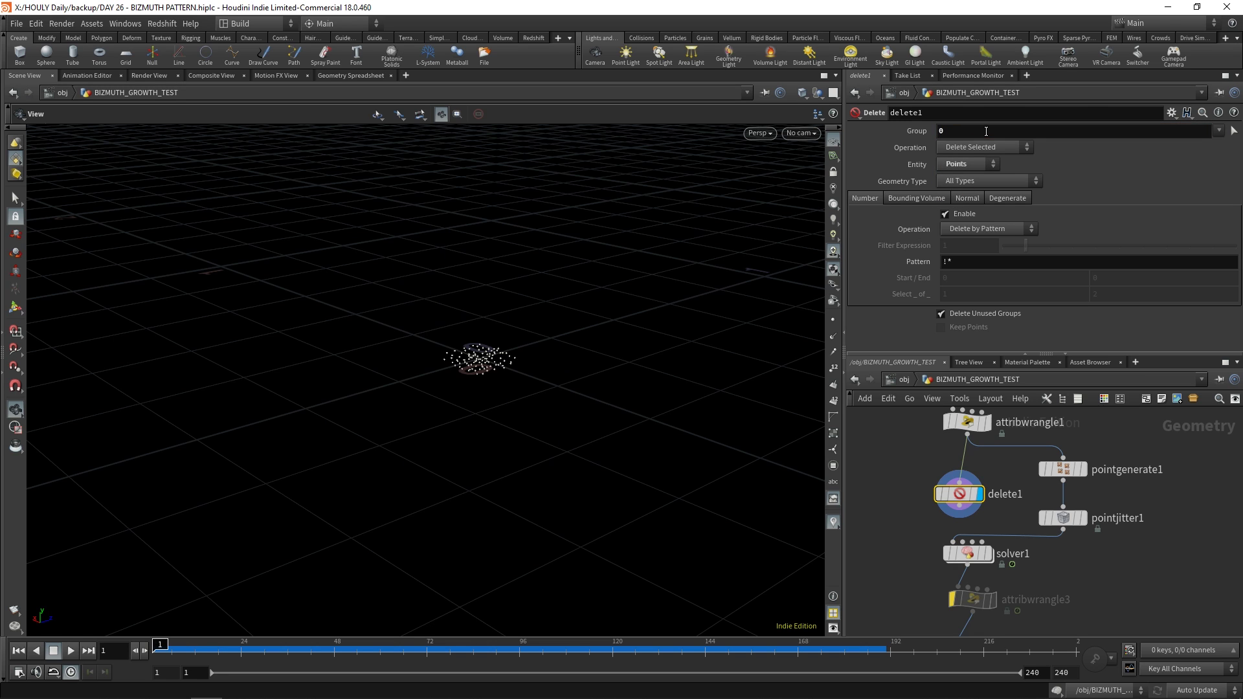
left_click(976, 148)
left_click(972, 172)
Step: Wire delete1 into solver1 and play the single-path growth
left_click_drag(960, 505, 953, 541)
left_click(988, 554)
left_click(971, 559)
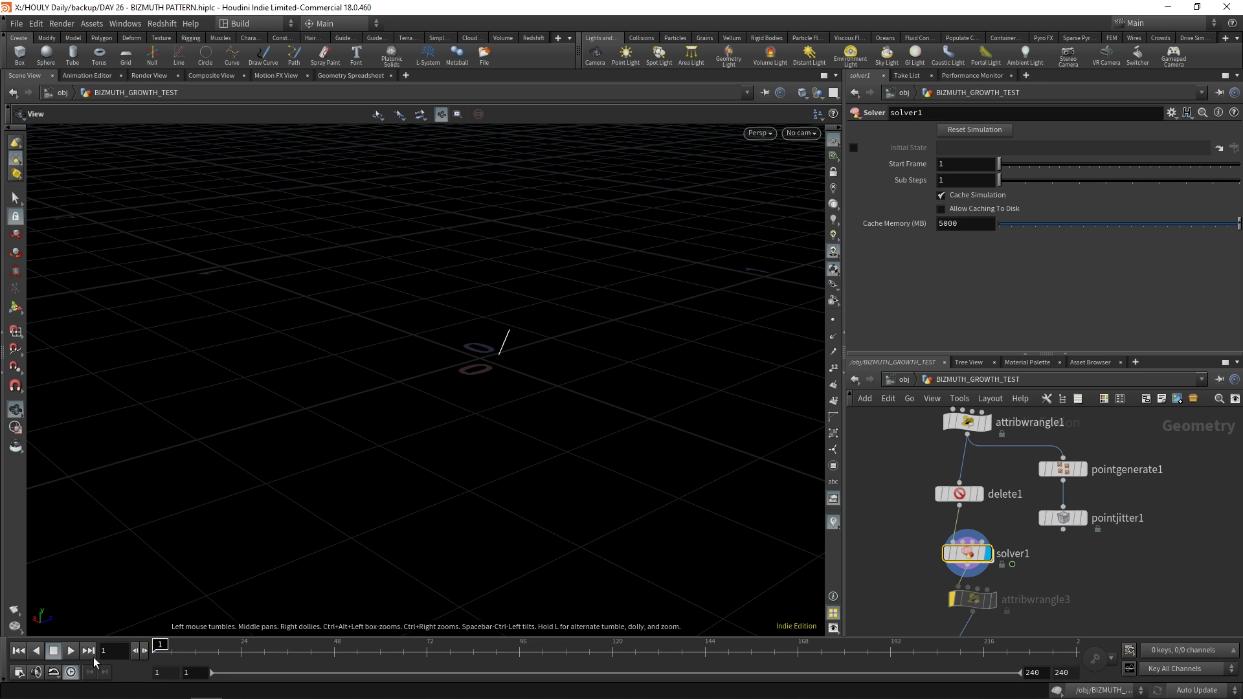
left_click(70, 650)
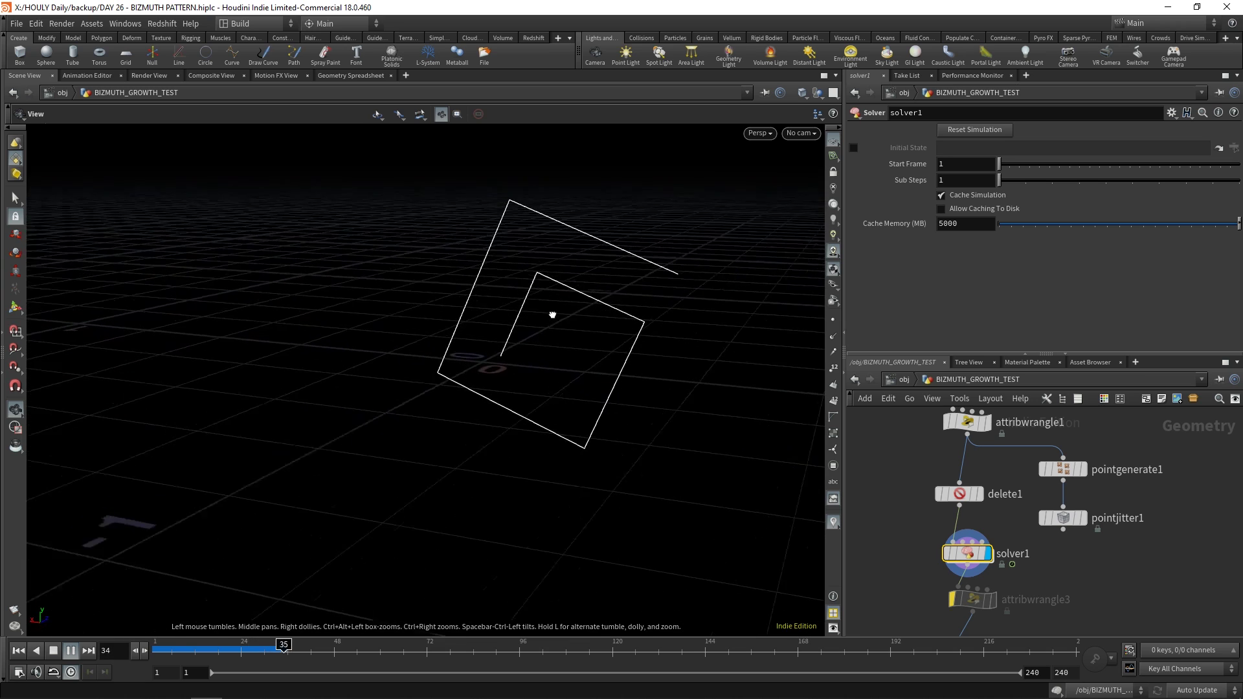
left_click_drag(553, 314, 558, 314)
left_click_drag(453, 650, 315, 647)
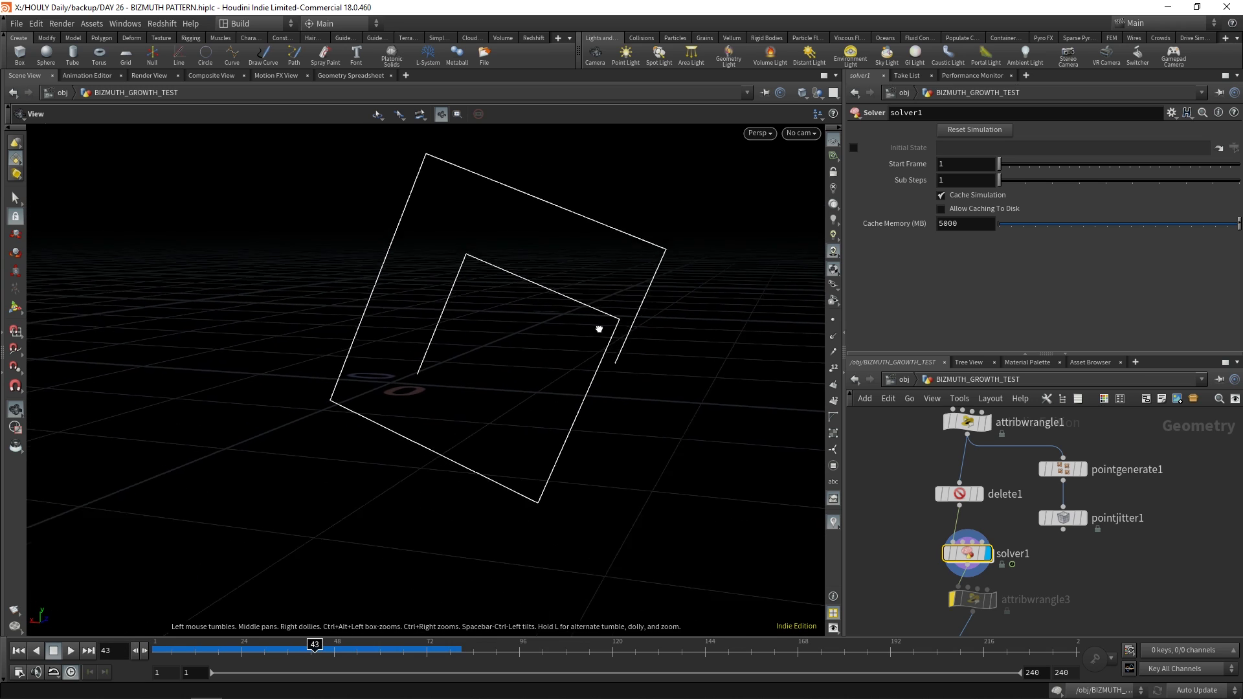
Step: Rewire pointjitter1 into solver1 and replay the growth from the first frame
scroll(1010, 492, "up", 2)
left_click(1077, 548)
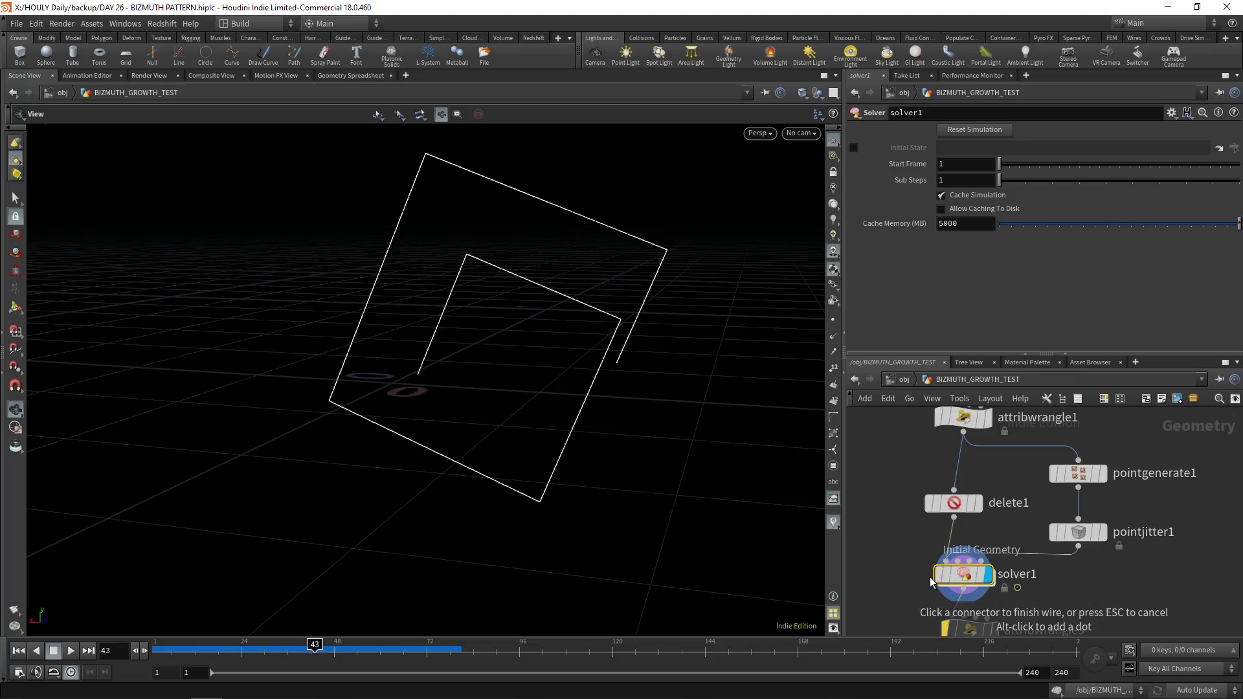
left_click(946, 560)
left_click(158, 649)
left_click(71, 651)
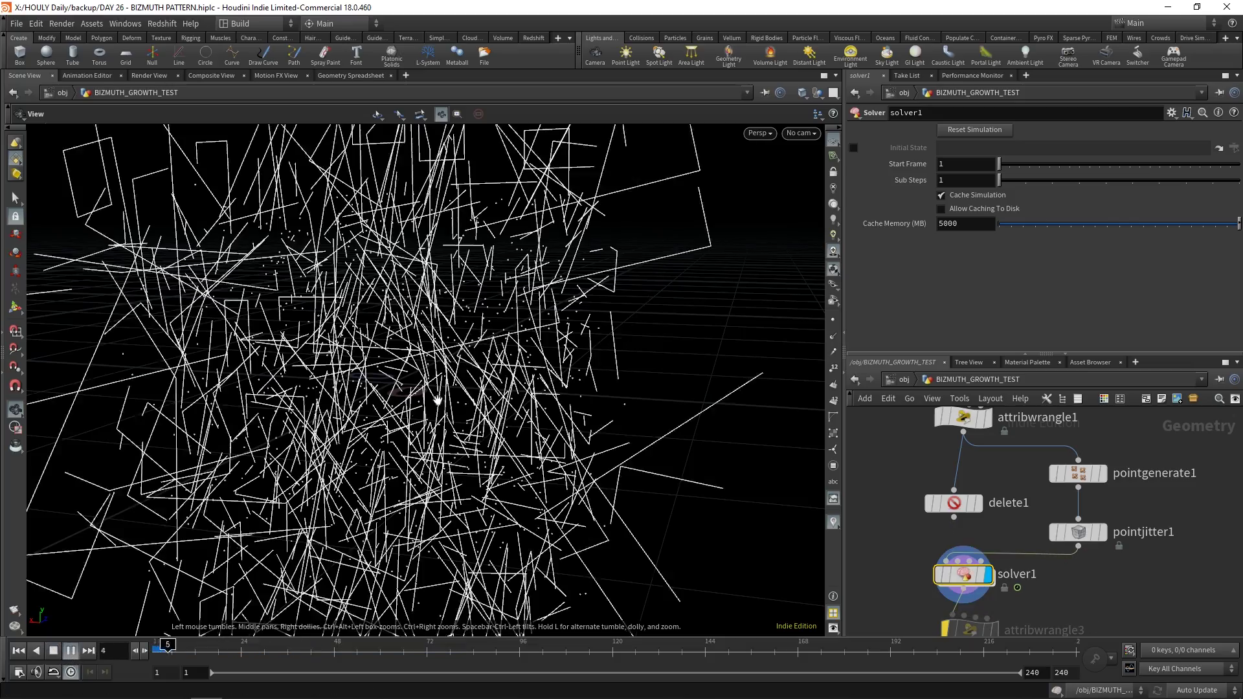
scroll(713, 339, "down", 5)
left_click_drag(712, 339, 581, 343)
Step: Stop playback at frame 33 and display polypath1's output
left_click(70, 650)
middle_click_drag(997, 615, 932, 466)
left_click(915, 477)
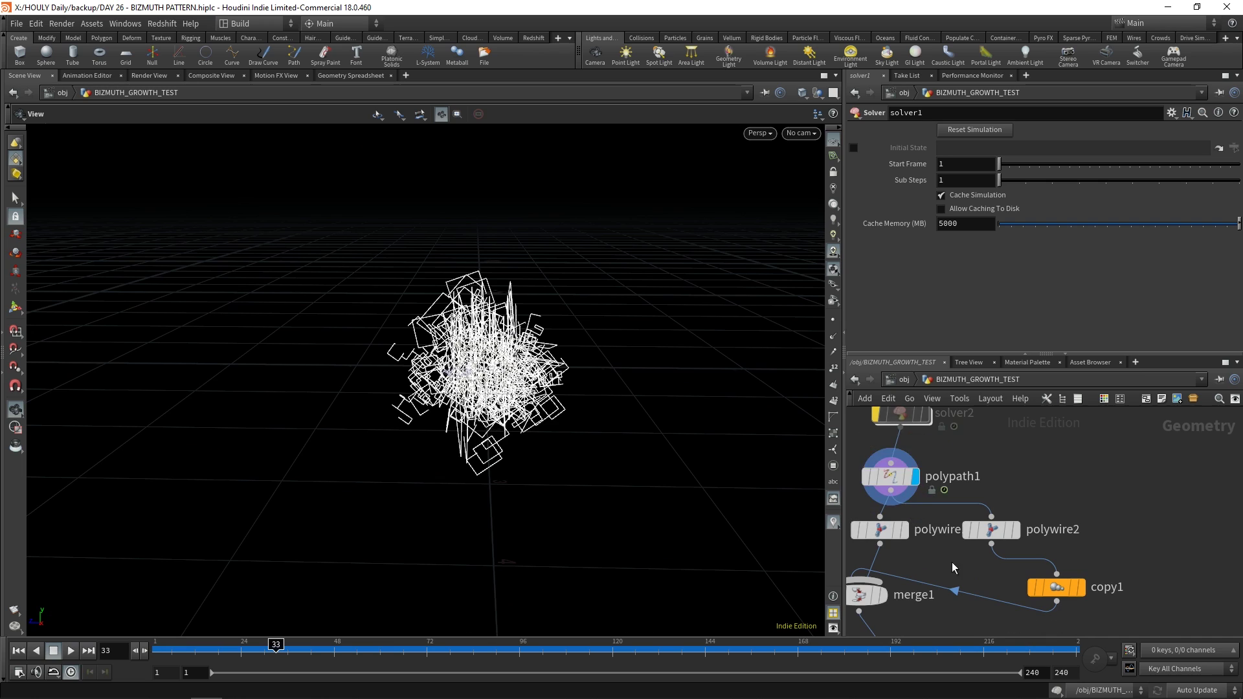
scroll(953, 568, "down", 2)
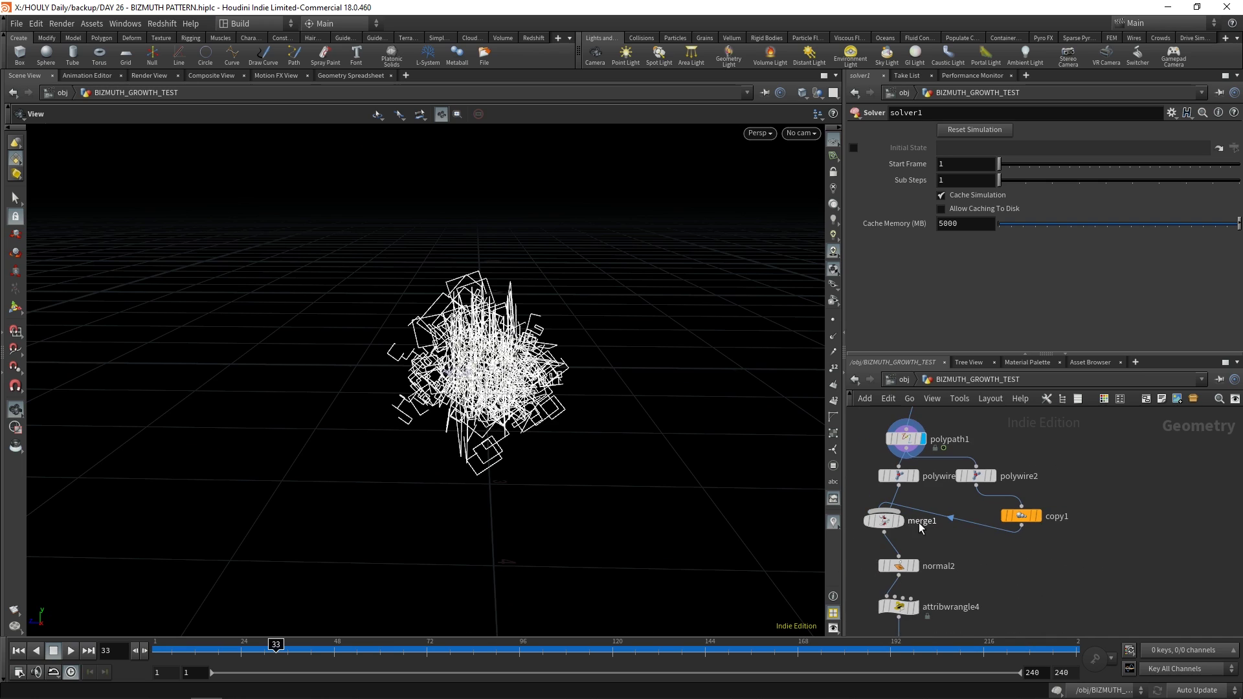
Step: Display copy1 and set its Total Number to 7
left_click(1039, 516)
left_click(1021, 518)
left_click_drag(570, 372, 456, 322)
scroll(492, 324, "up", 5)
scroll(455, 322, "down", 3)
mouse_move(1070, 164)
left_mouse_down()
mouse_move(986, 169)
mouse_move(1083, 167)
left_mouse_up()
left_click_drag(732, 272, 621, 253)
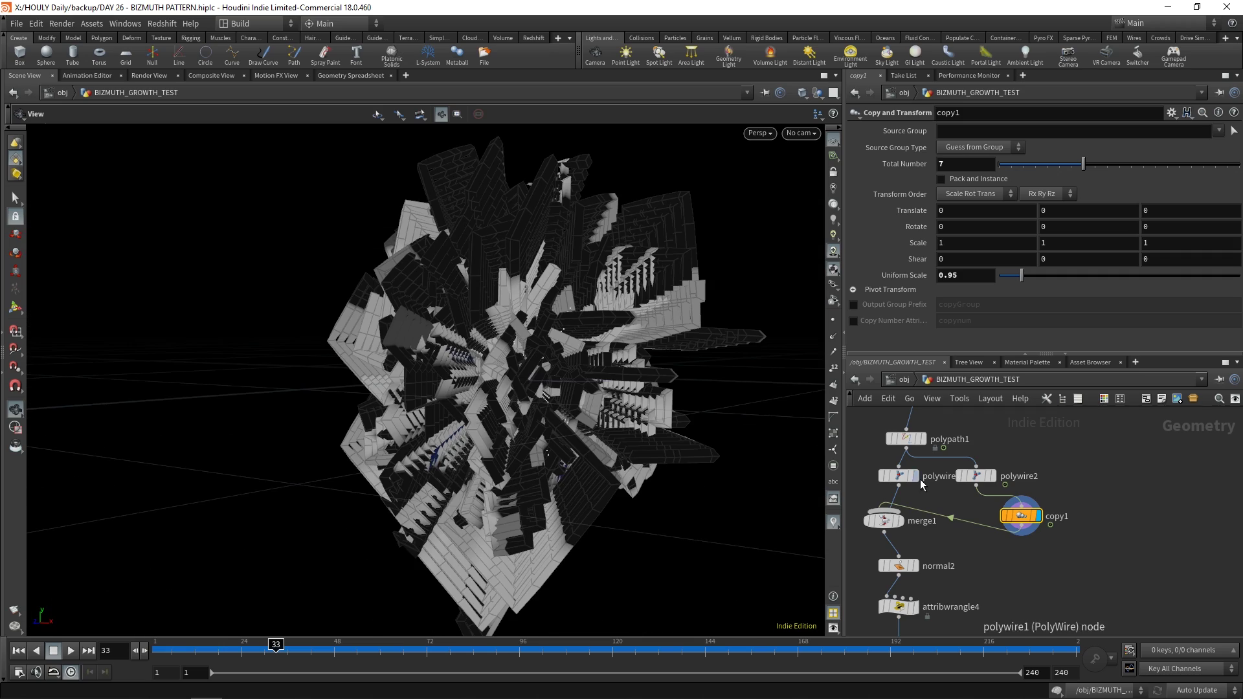
Step: Step through polywire1, merge1, normal2 and attribwrangle4 to reveal the solid crystal mesh
left_click(915, 477)
left_click_drag(582, 395, 444, 376)
scroll(953, 516, "up", 2)
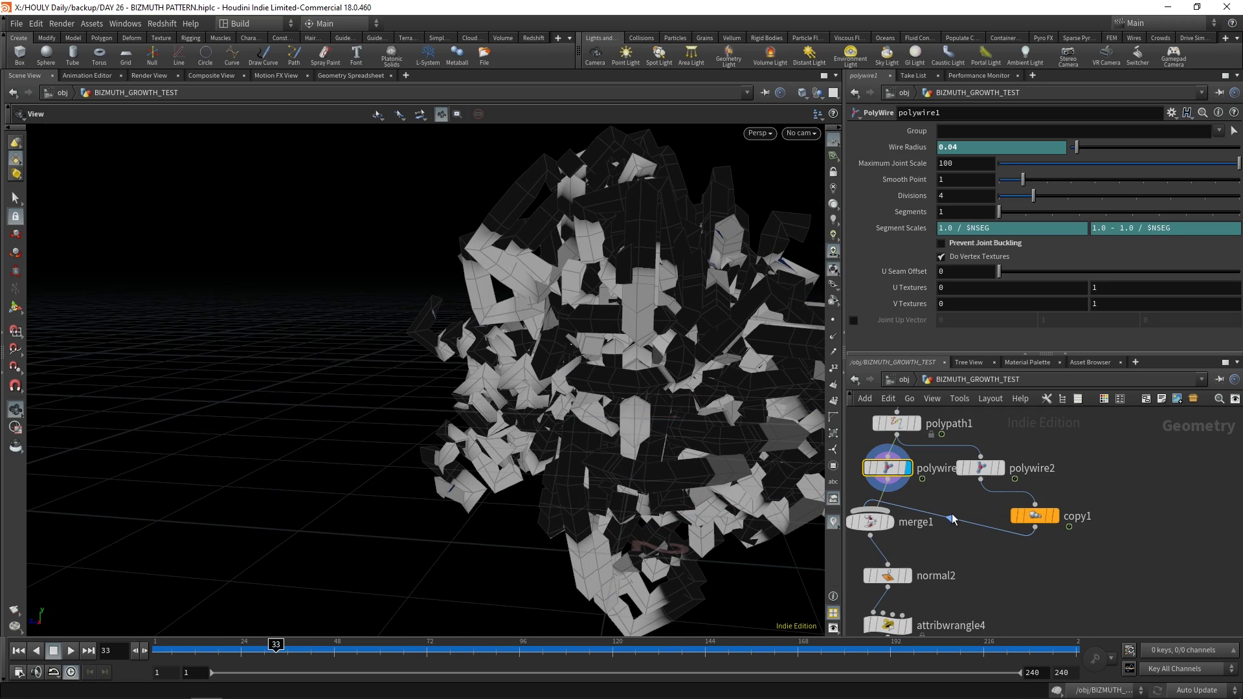
left_click(874, 521)
left_click(907, 575)
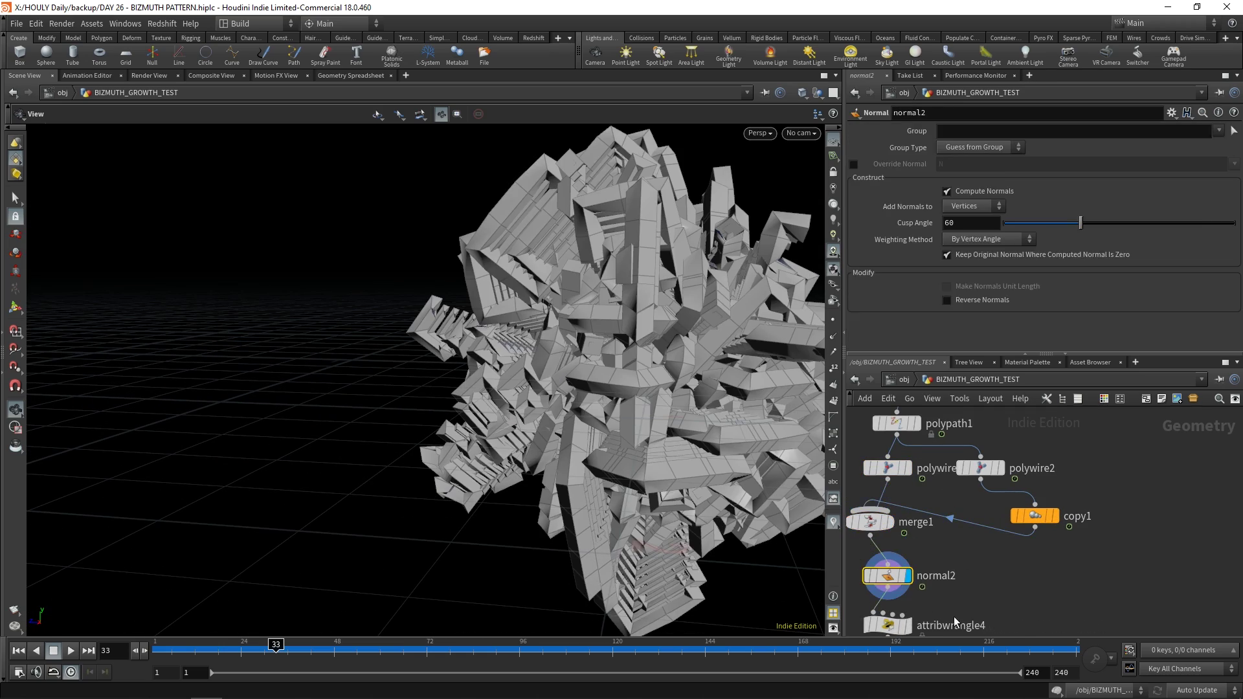
middle_click_drag(954, 622, 942, 498)
scroll(942, 498, "down", 1)
left_click(904, 502)
left_click_drag(622, 337, 702, 539)
Step: Jump to frame 147 of the growth and orbit in close around the crystal
scroll(700, 538, "down", 2)
left_click(716, 648)
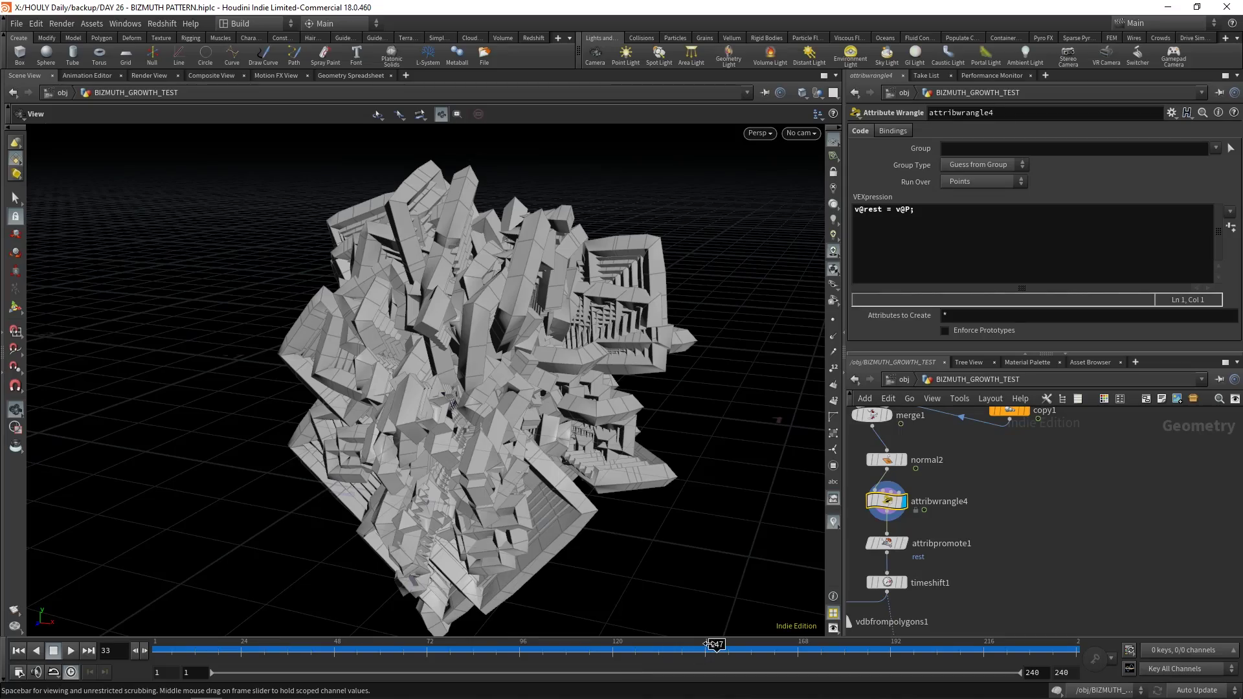
left_click_drag(635, 368, 429, 338)
scroll(518, 328, "down", 3)
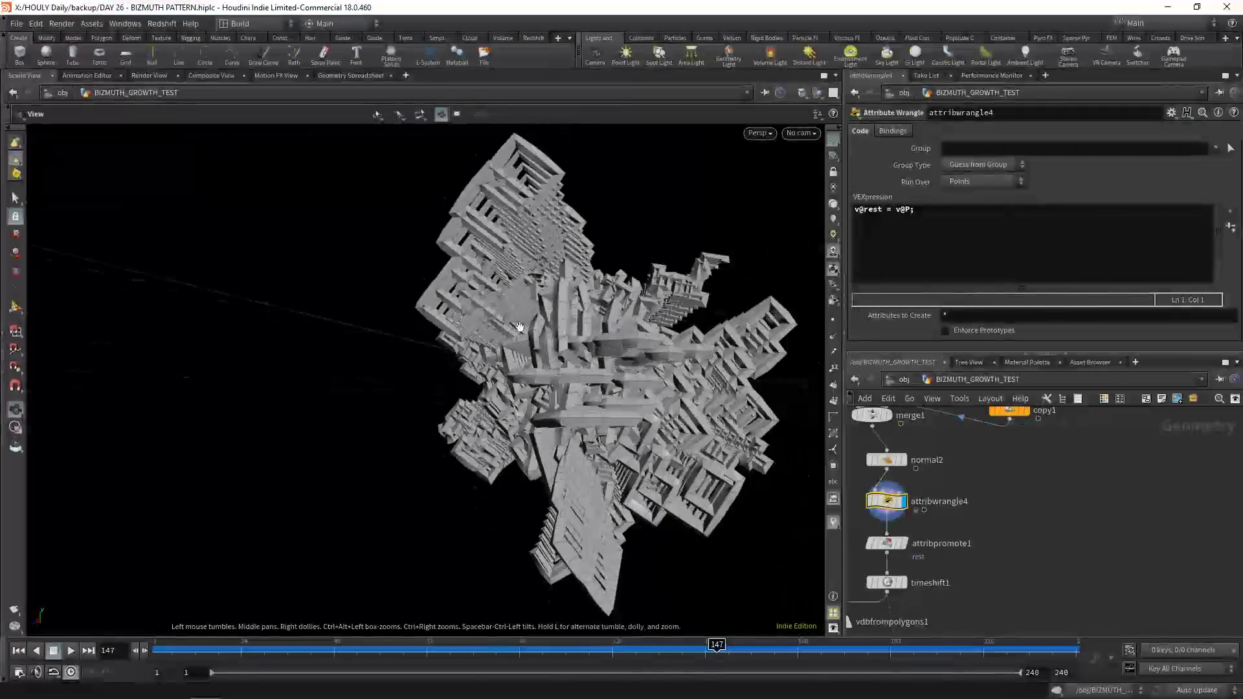
left_click_drag(519, 328, 582, 317)
scroll(583, 317, "up", 4)
middle_click_drag(1061, 517, 1070, 578)
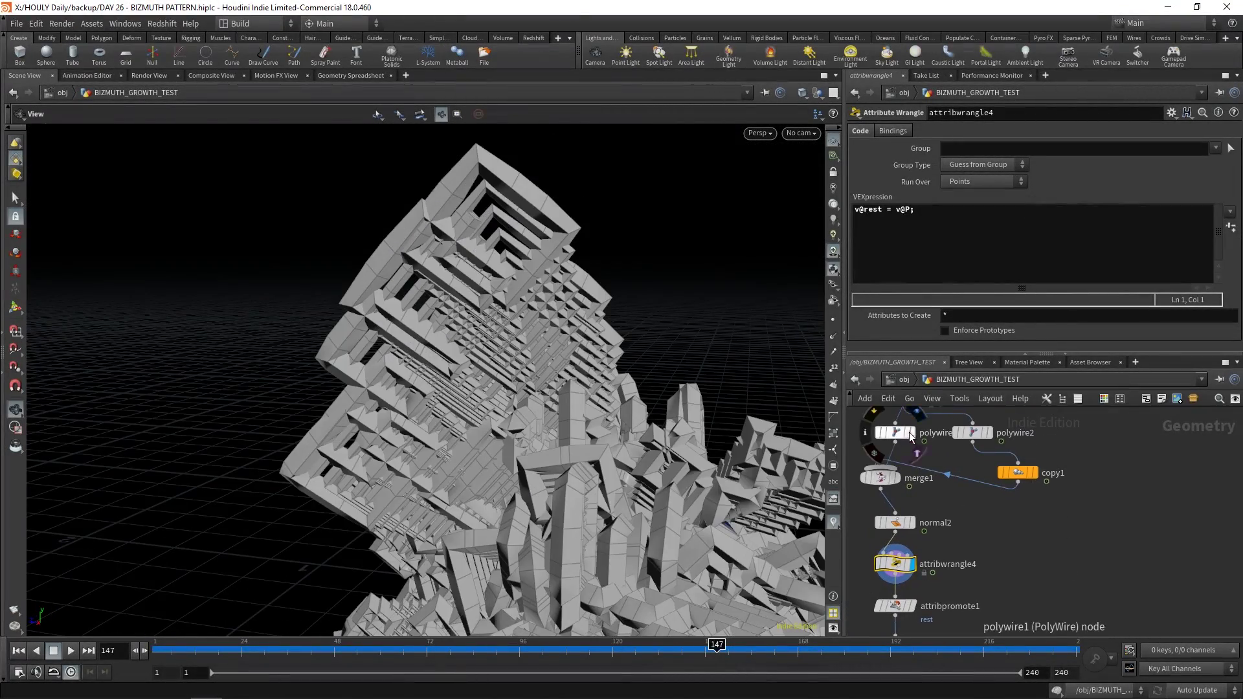
Step: Display polywire1 and normal2, add a normal2 copy (normal3) after copy1, and display normal3
left_click(912, 432)
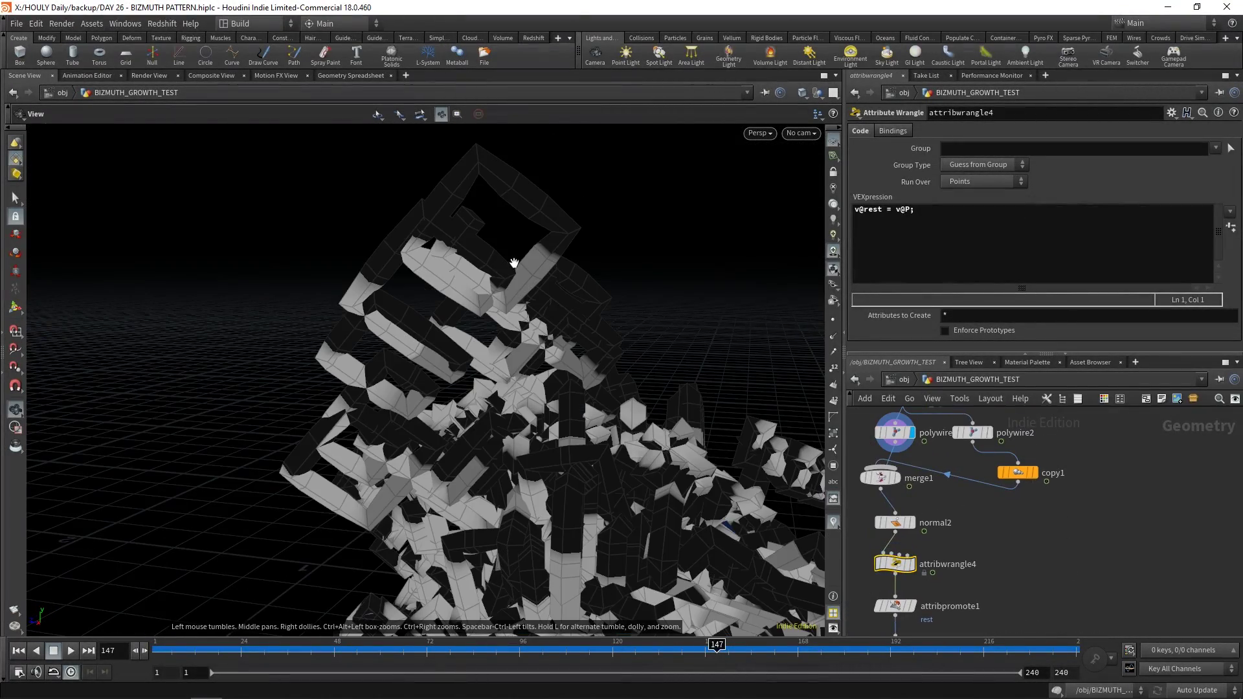
left_click(911, 523)
left_click_drag(924, 477, 945, 481)
left_click_drag(897, 523, 970, 504)
left_click(919, 472)
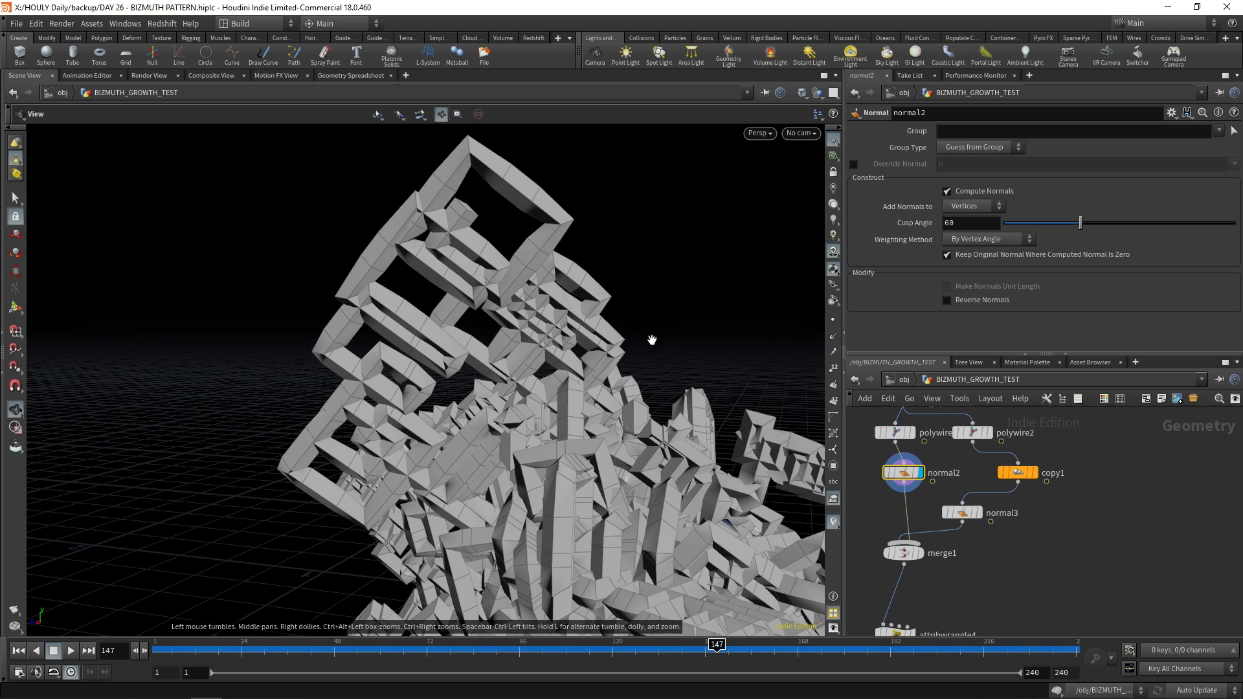
left_click(978, 513)
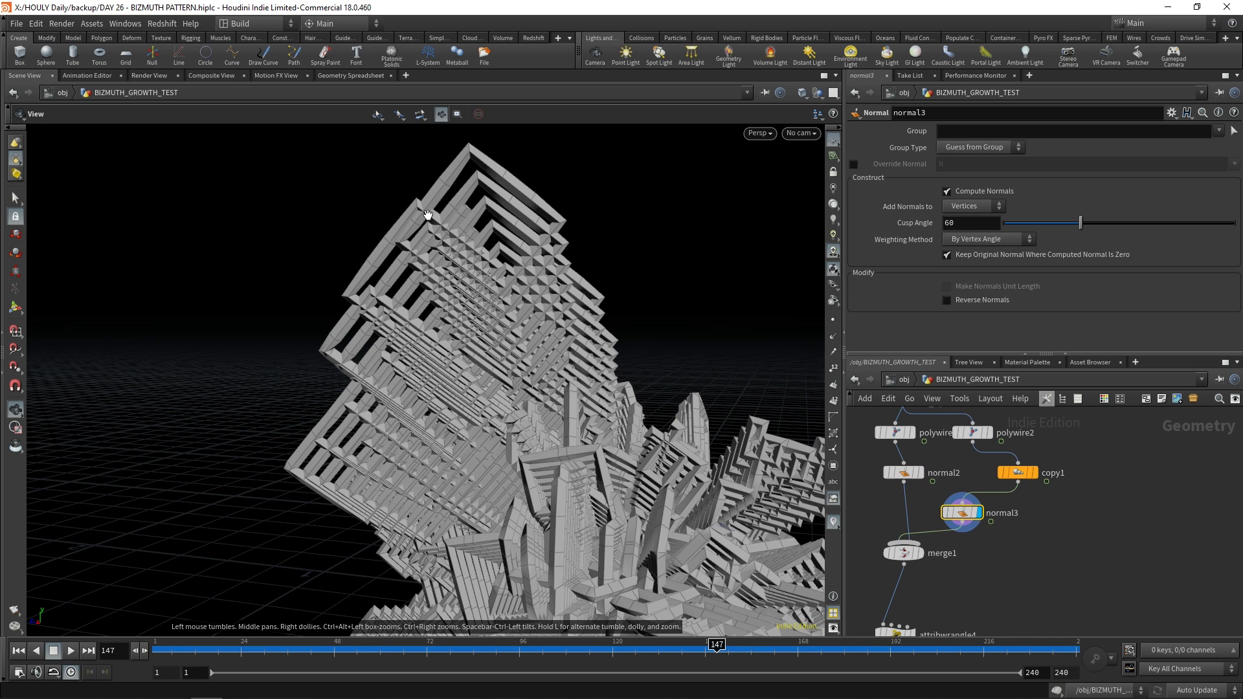
Step: Try copy1's copy count at zero, restore it to 7, and display attribwrangle4
left_click(1021, 470)
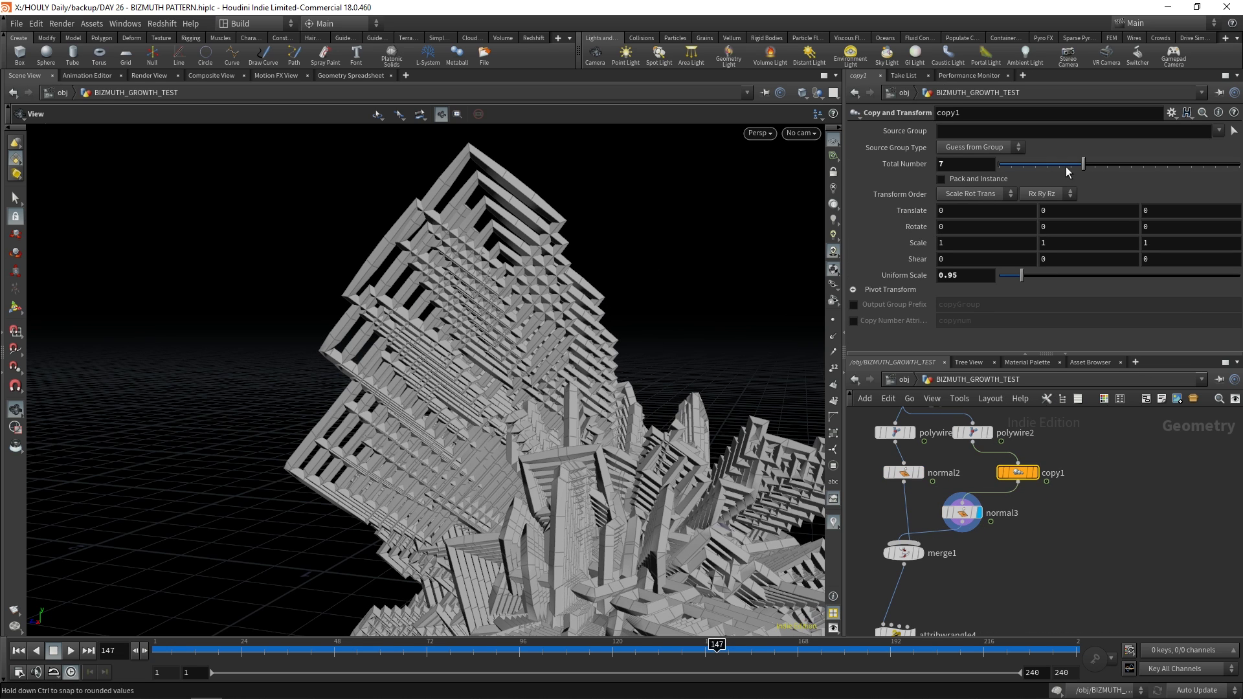
left_click_drag(1071, 166, 982, 167)
key("ctrl+z")
scroll(939, 562, "down", 1)
middle_click_drag(932, 562, 979, 519)
left_click(973, 511)
middle_click_drag(968, 592, 966, 521)
left_click(950, 510)
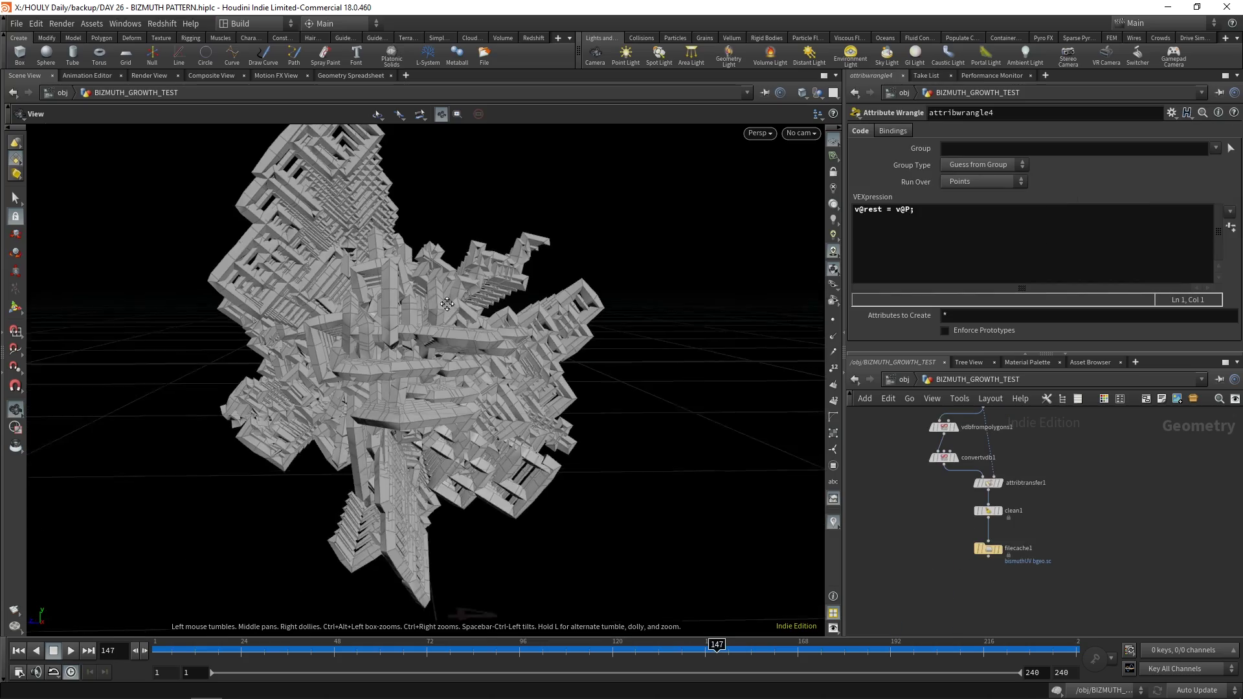
Step: Display the filecache1 cached crystal and orbit it from several angles, including lower down
left_click_drag(454, 372, 518, 353)
left_click(1002, 551)
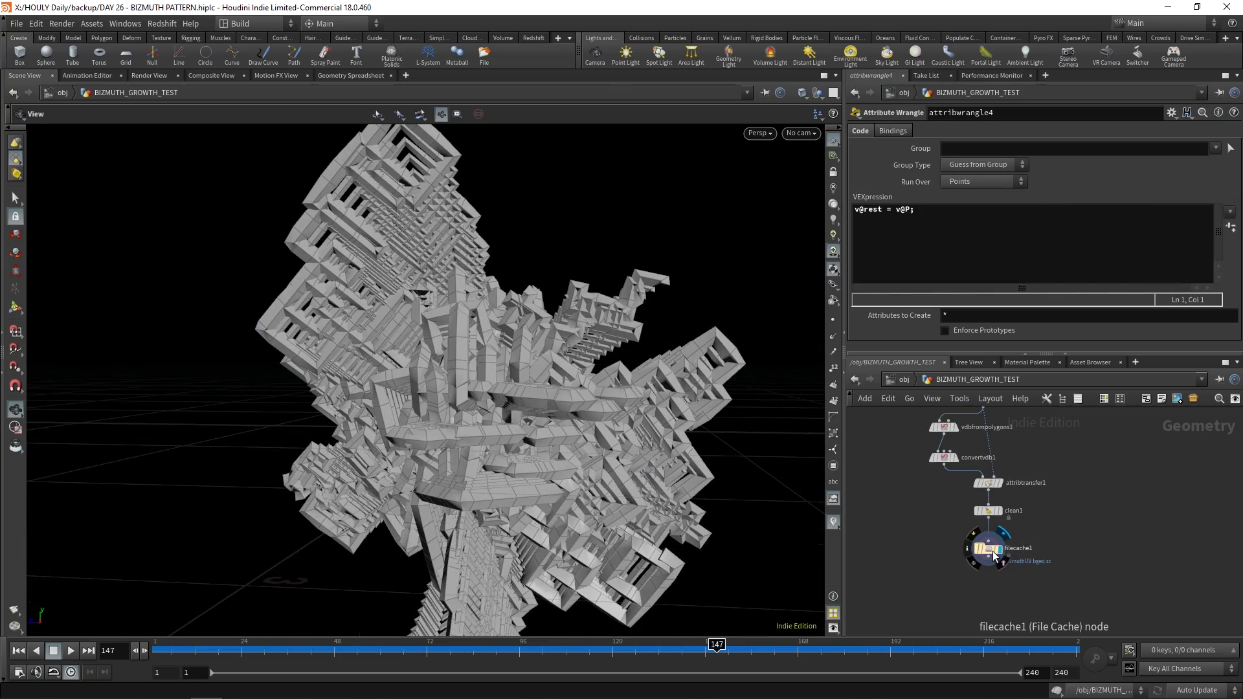
left_click_drag(640, 570, 477, 428)
scroll(519, 430, "up", 5)
middle_click_drag(477, 428, 481, 399)
scroll(486, 404, "down", 5)
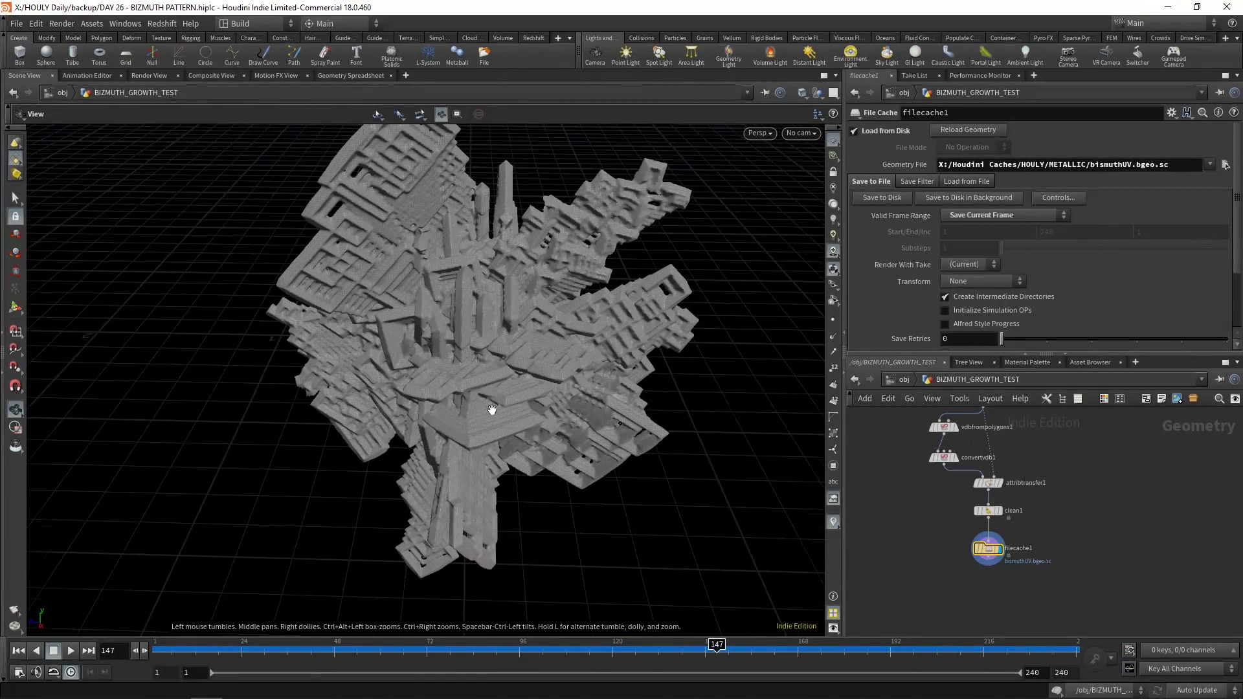
left_click_drag(491, 411, 632, 295)
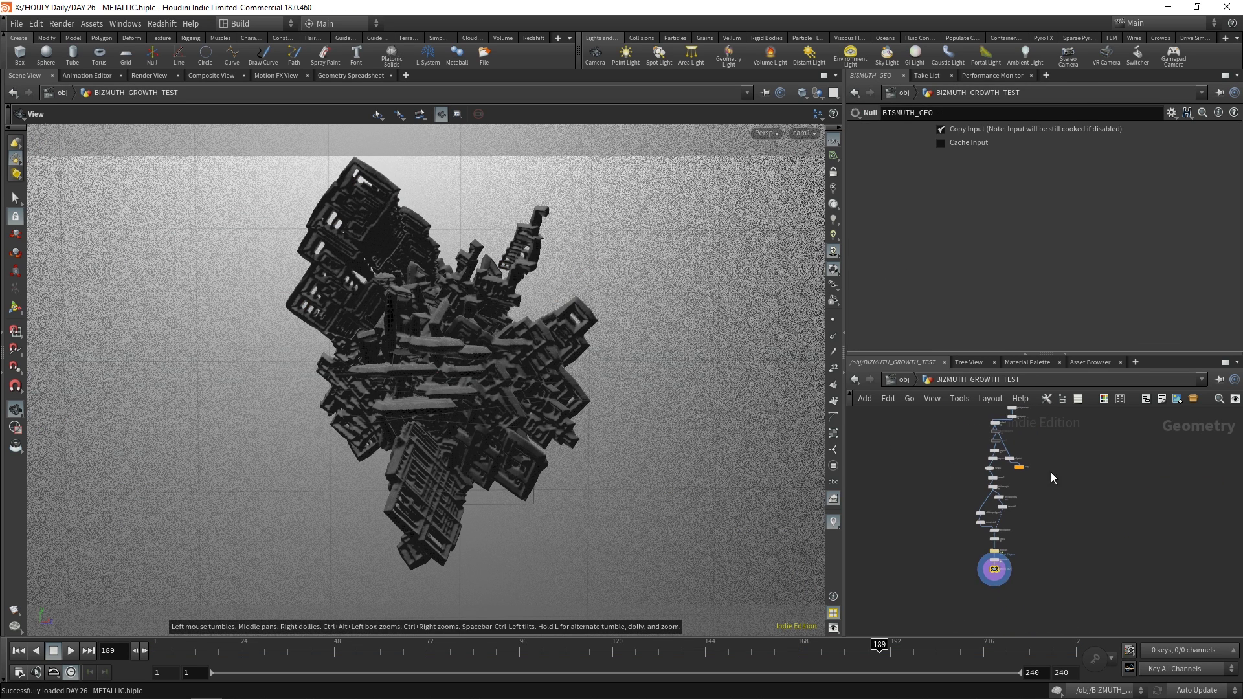
Step: Check transform1's rotation, scrub the crystal growth to a later frame, and return to /obj
scroll(990, 564, "up", 5)
left_click(871, 590)
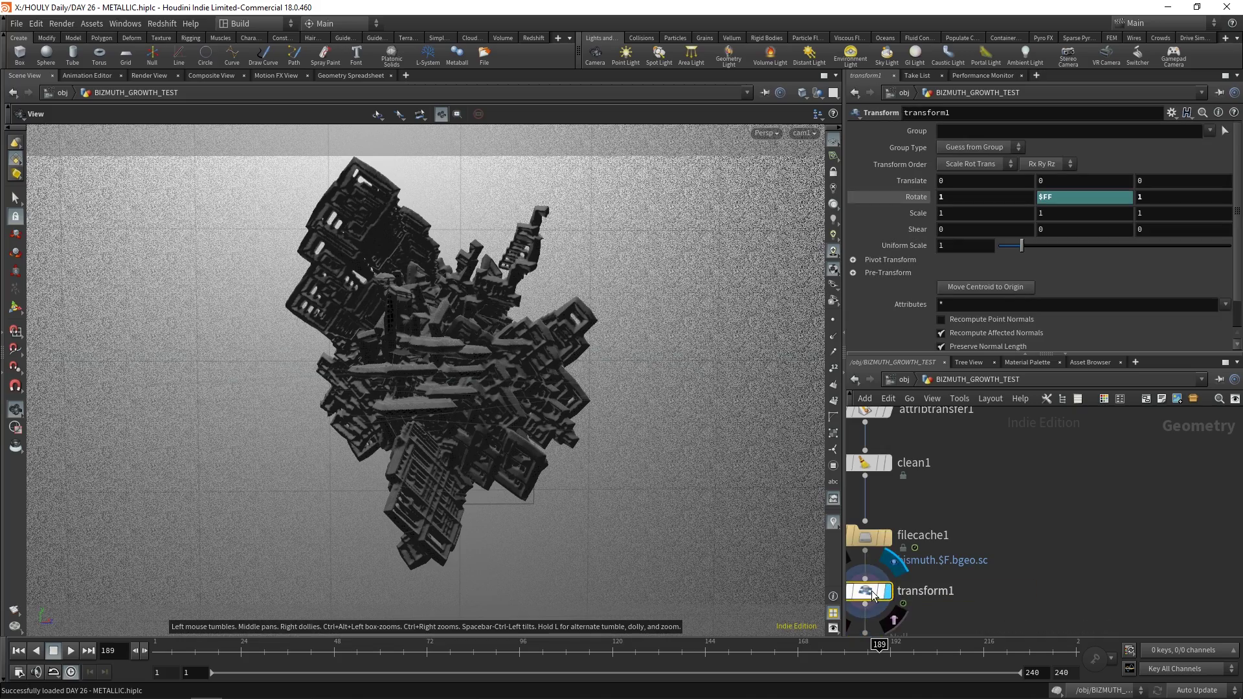
middle_click_drag(974, 516, 1036, 488)
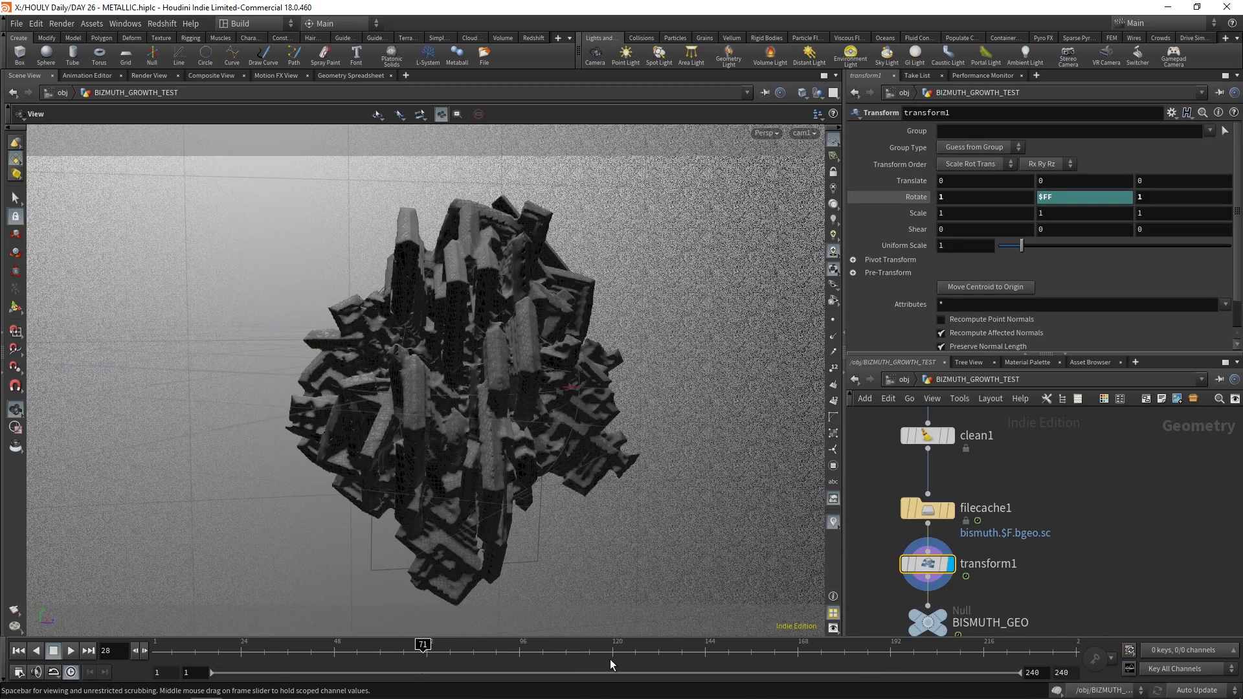
mouse_move(610, 659)
left_mouse_down()
mouse_move(447, 655)
mouse_move(589, 659)
left_mouse_up()
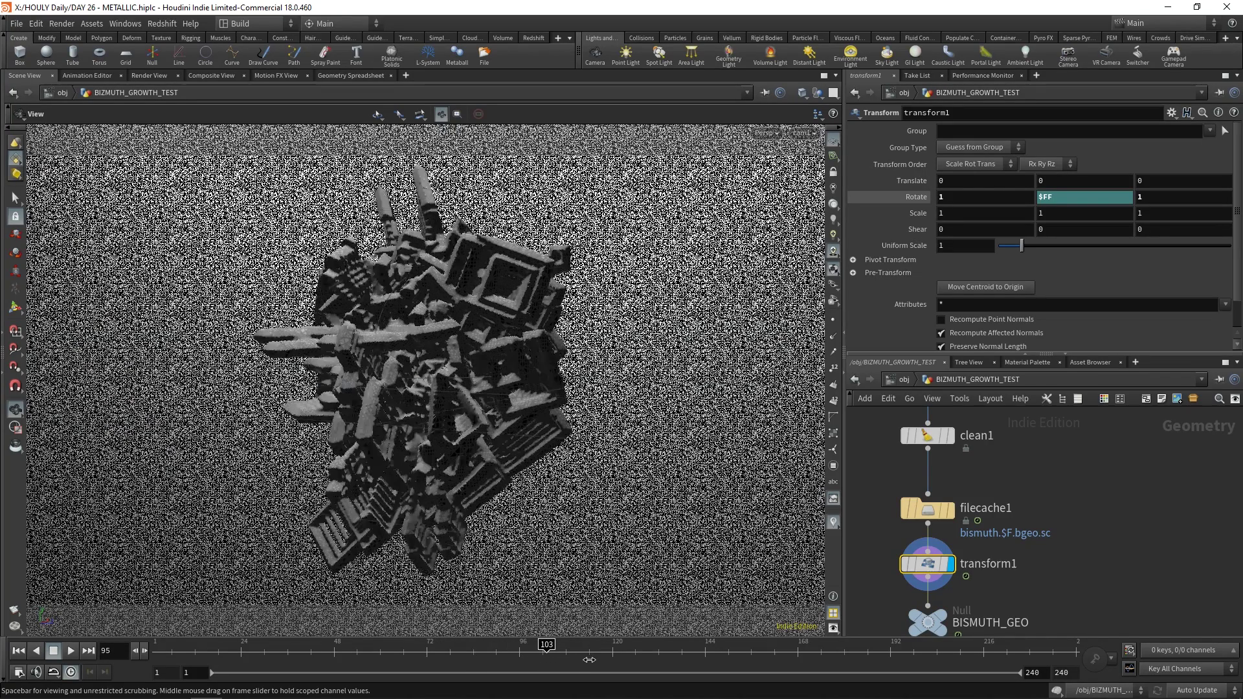
left_click(907, 379)
Step: Enter matnet1 and dive into the BISMUTH Redshift material builder
double_click(1120, 437)
middle_click_drag(1003, 503, 1014, 503)
scroll(1017, 500, "down", 3)
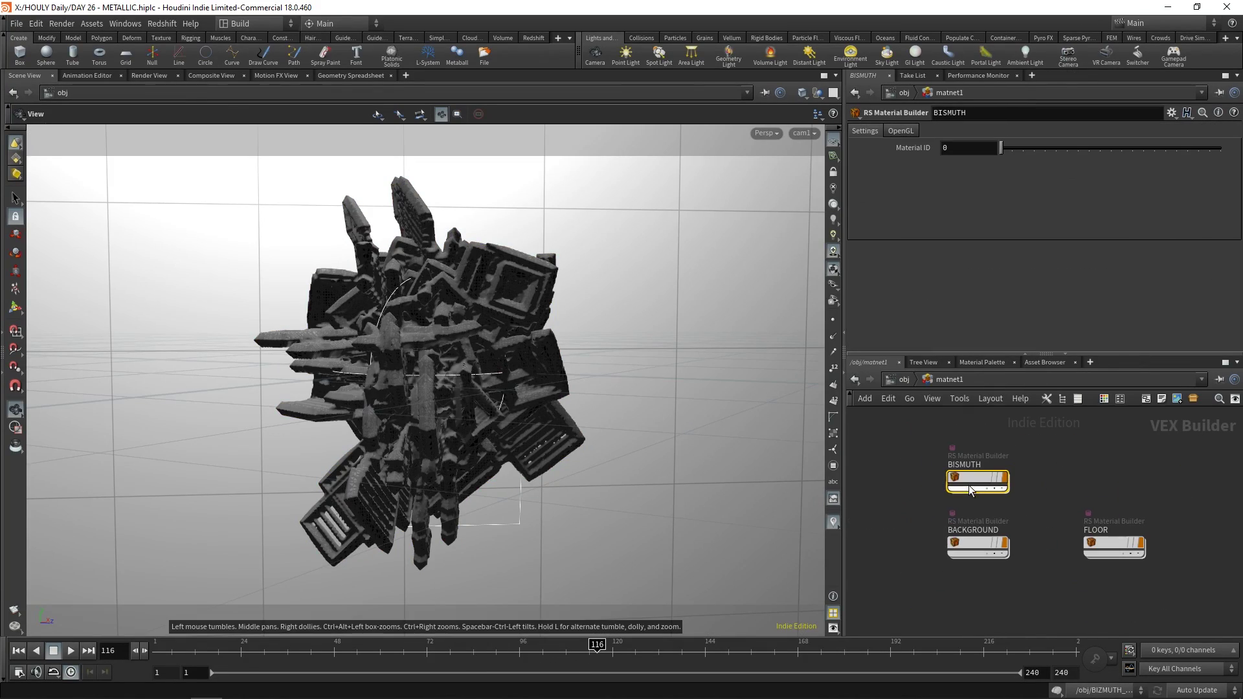
double_click(971, 490)
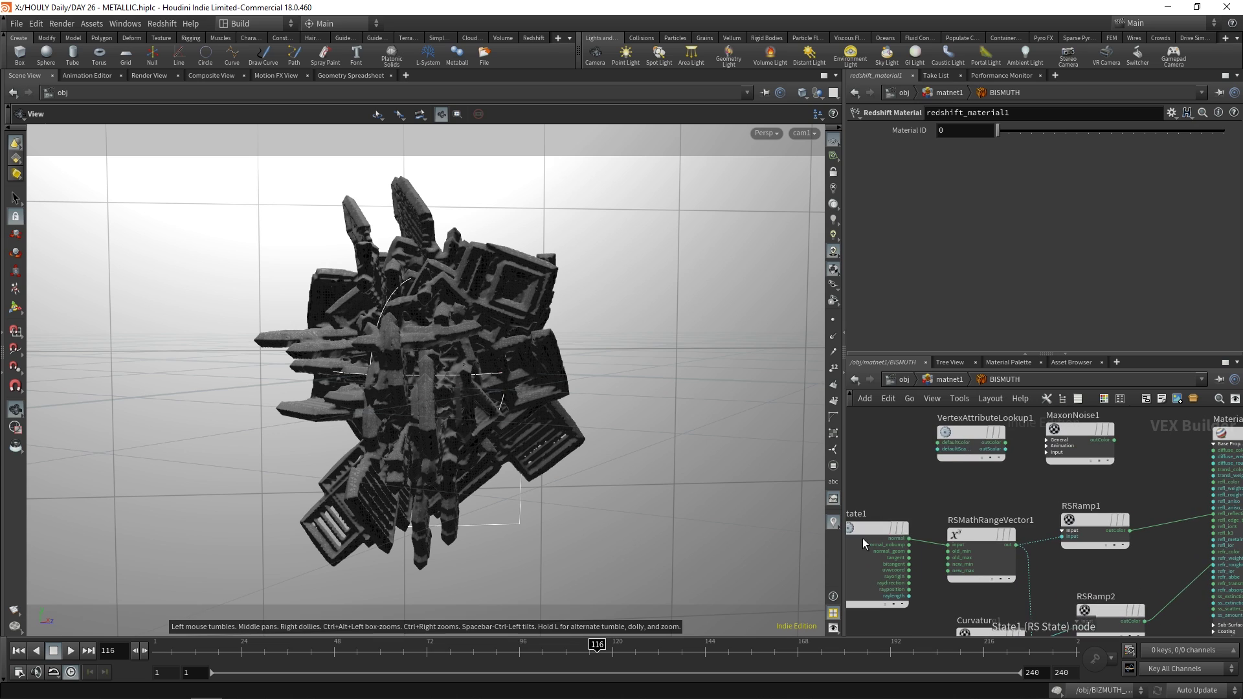
Step: Review the State1, RSMathRangeVector1 remap, RSRamp1 colour ramp and Curvature1 nodes
left_click(862, 538)
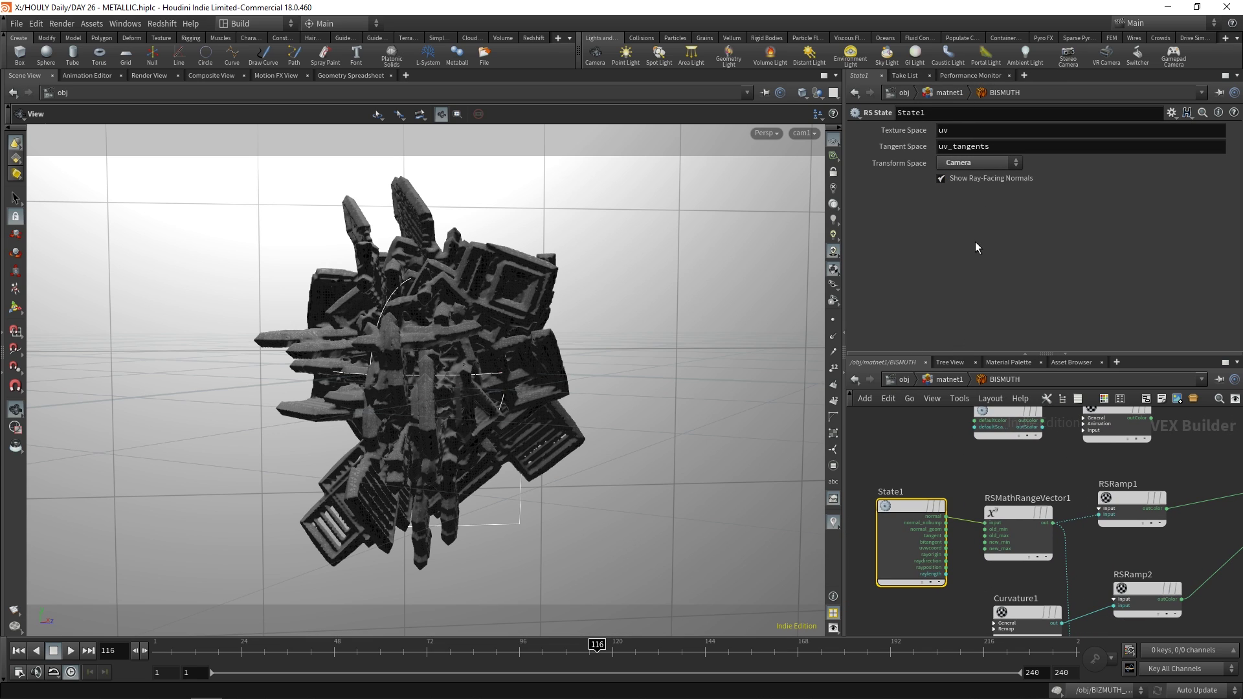
left_click(1018, 537)
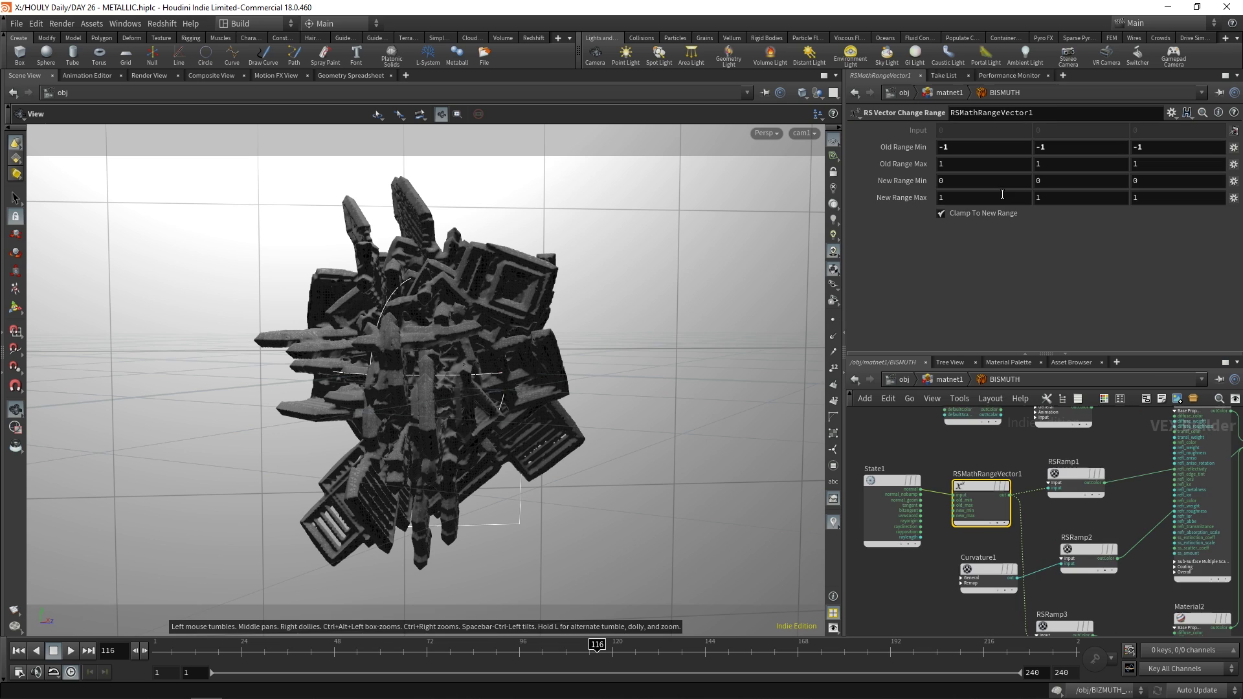
middle_click_drag(1127, 499, 1106, 488)
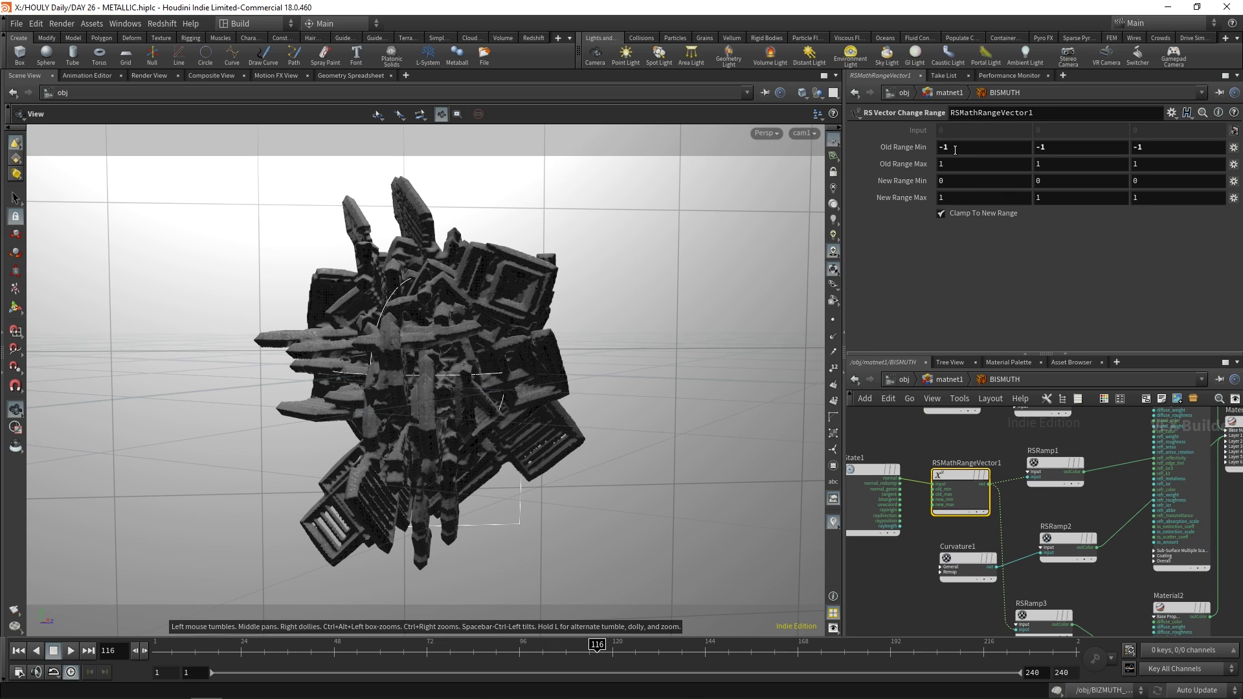
scroll(1063, 464, "up", 1)
left_click(1065, 470)
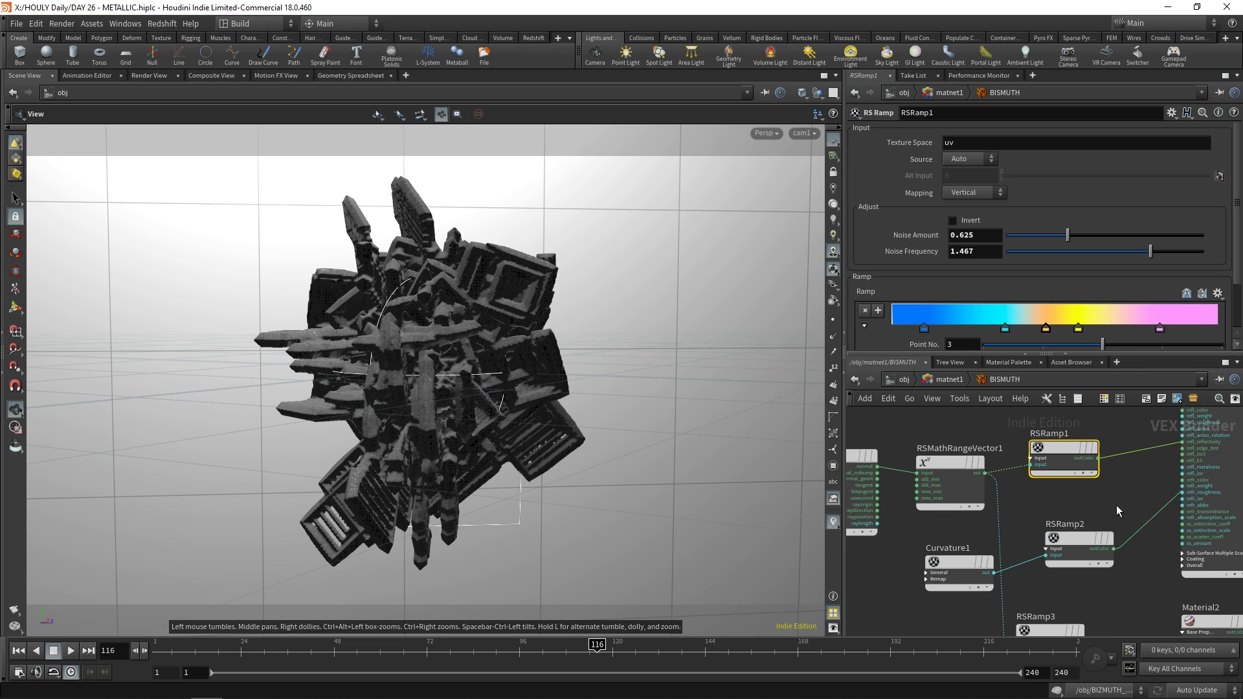
middle_click_drag(1117, 508, 1049, 421)
scroll(1049, 421, "down", 1)
left_click(932, 469)
Step: Review MaterialBlender1, the Material2 gold material and BumpMap1, then return to /obj
middle_click_drag(1039, 499, 914, 578)
left_click(1039, 453)
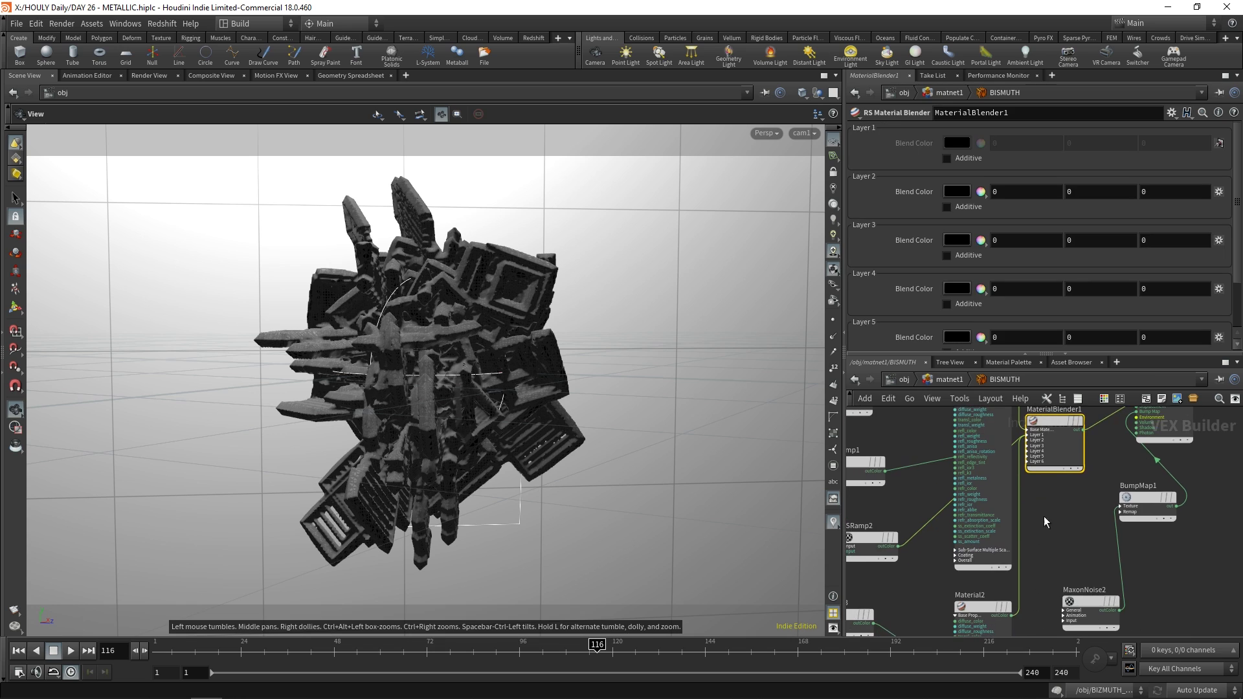
middle_click_drag(1043, 561, 1122, 439)
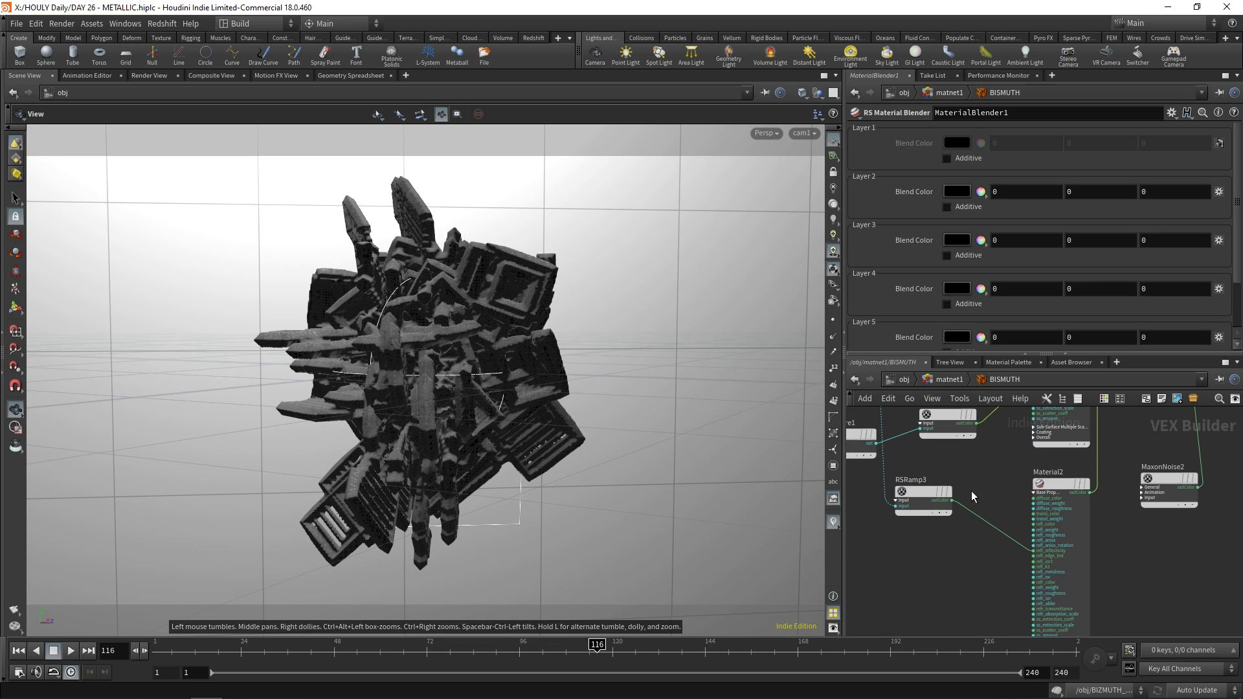
middle_click_drag(973, 496, 969, 564)
left_click(1060, 557)
middle_click_drag(959, 514, 917, 484)
scroll(915, 266, "up", 2)
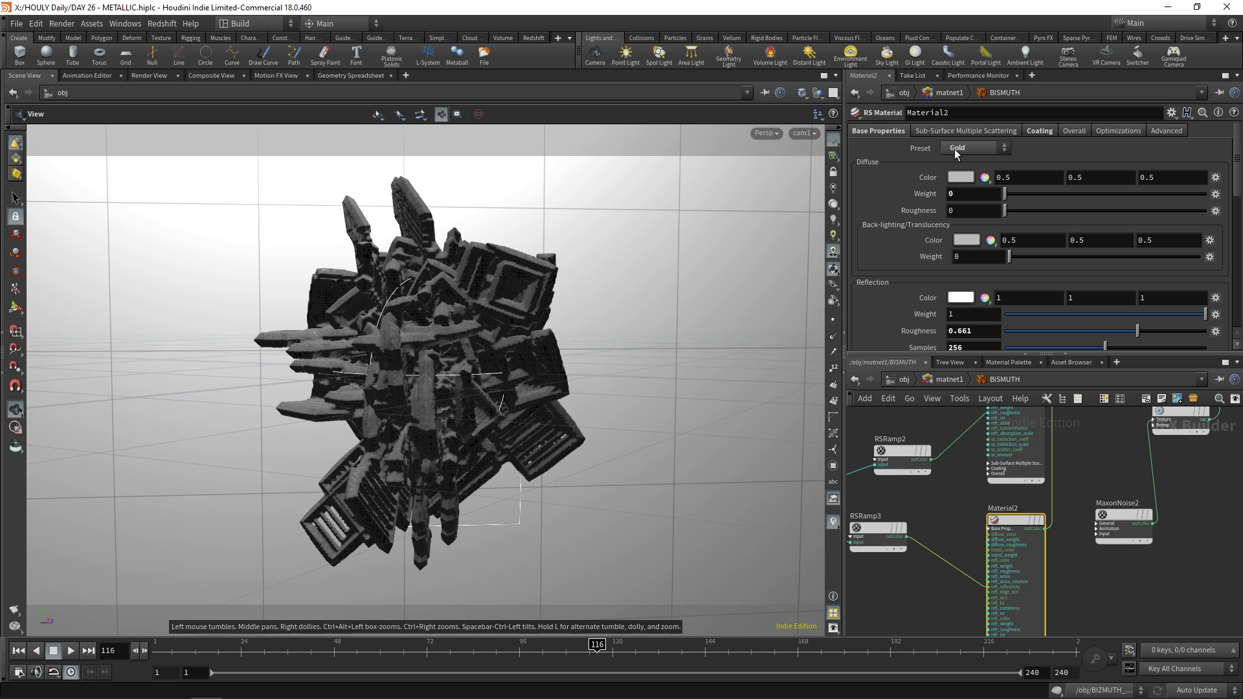
middle_click_drag(1198, 567, 1125, 552)
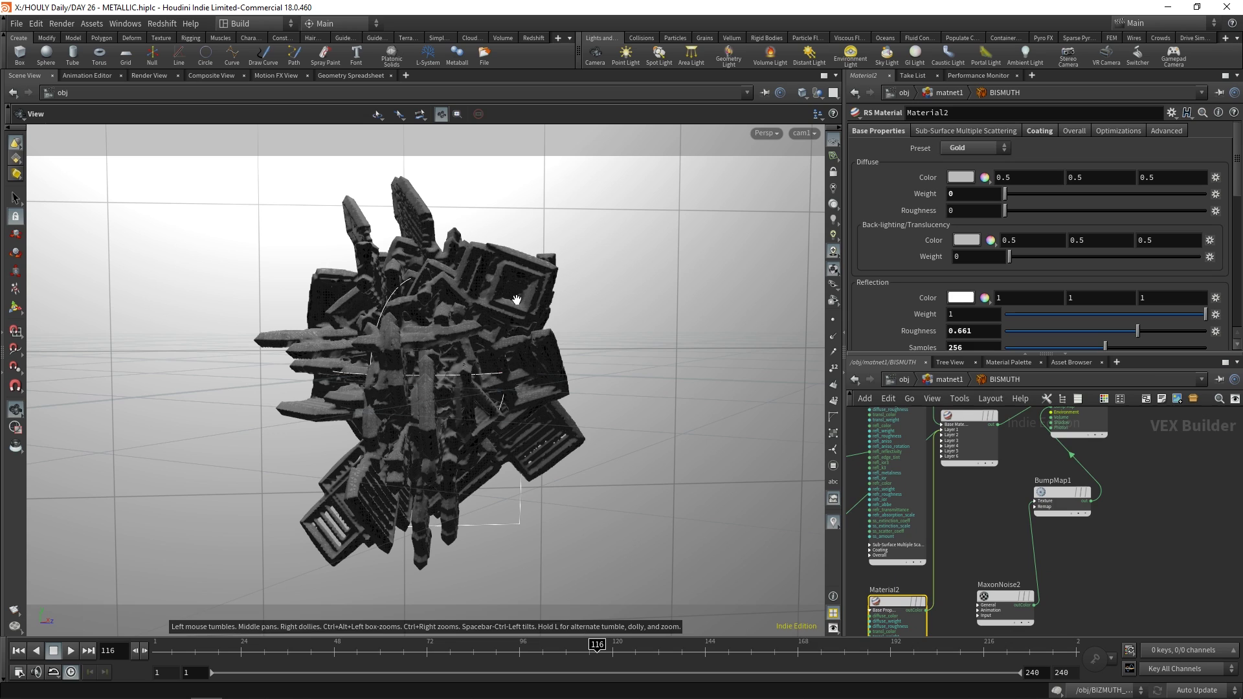
left_click(957, 381)
left_click(909, 381)
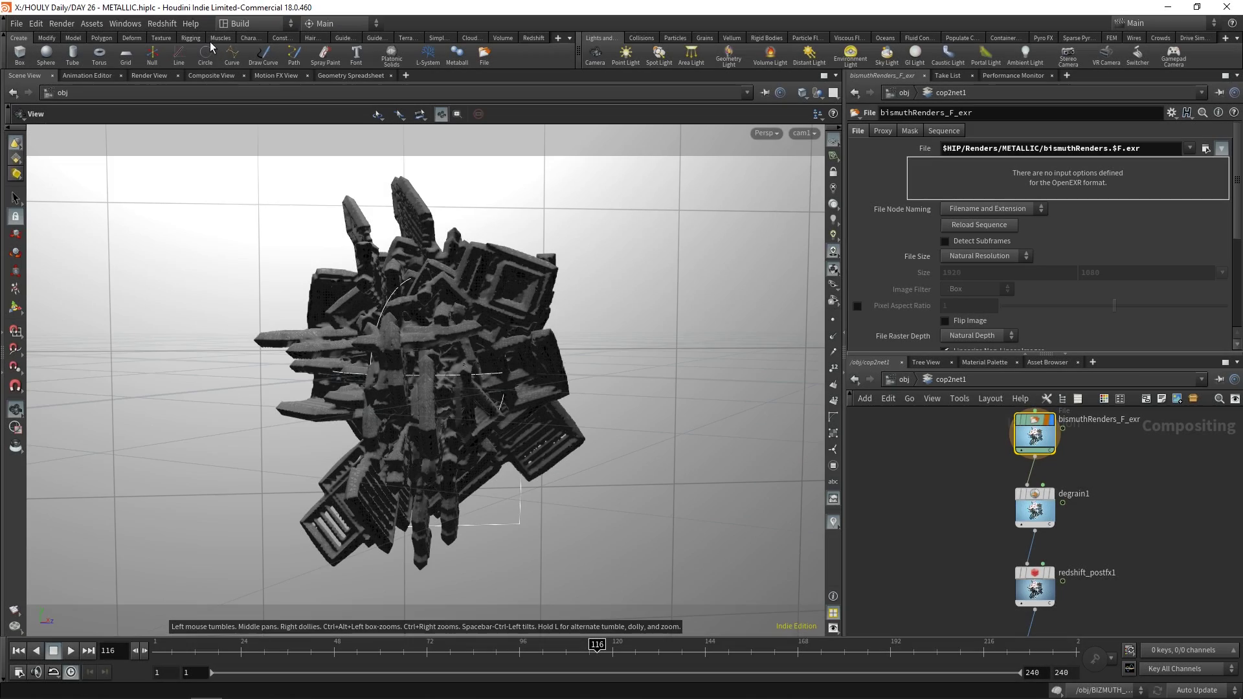
Step: In the Composite View, scrub to frame 215 and display degrain1, then redshift_postfx1 with bloom
left_click(211, 75)
scroll(457, 462, "down", 8)
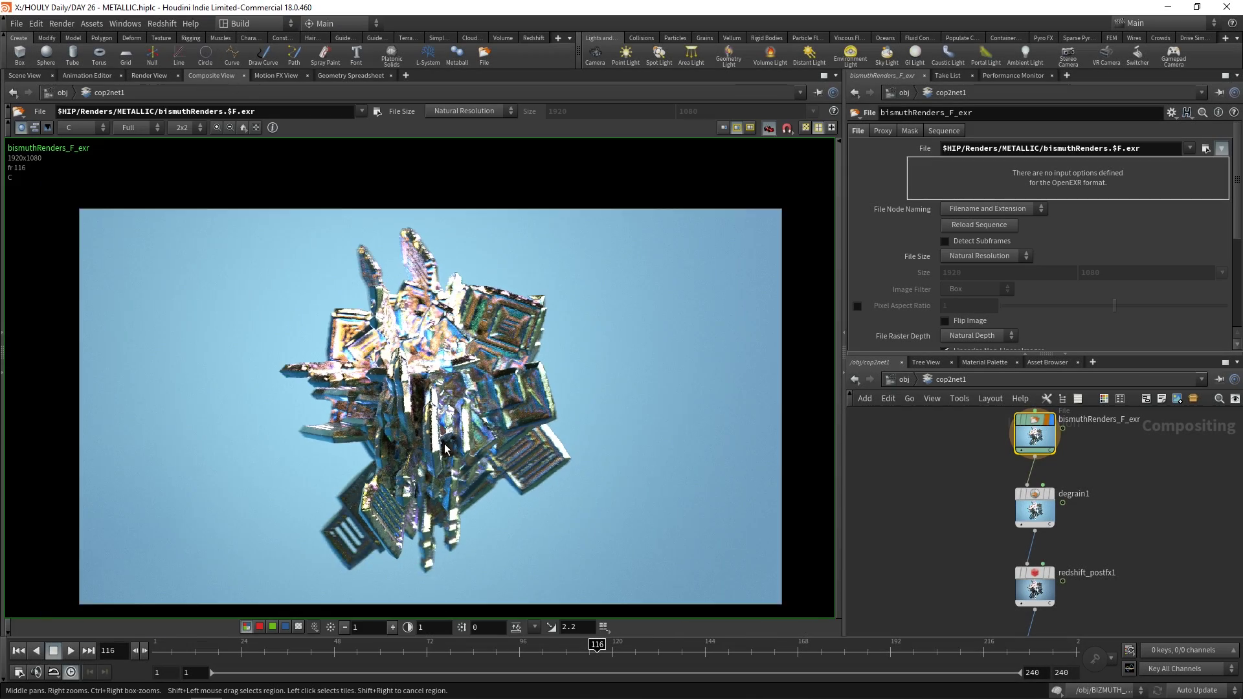
scroll(467, 564, "up", 3)
left_click_drag(598, 649, 615, 650)
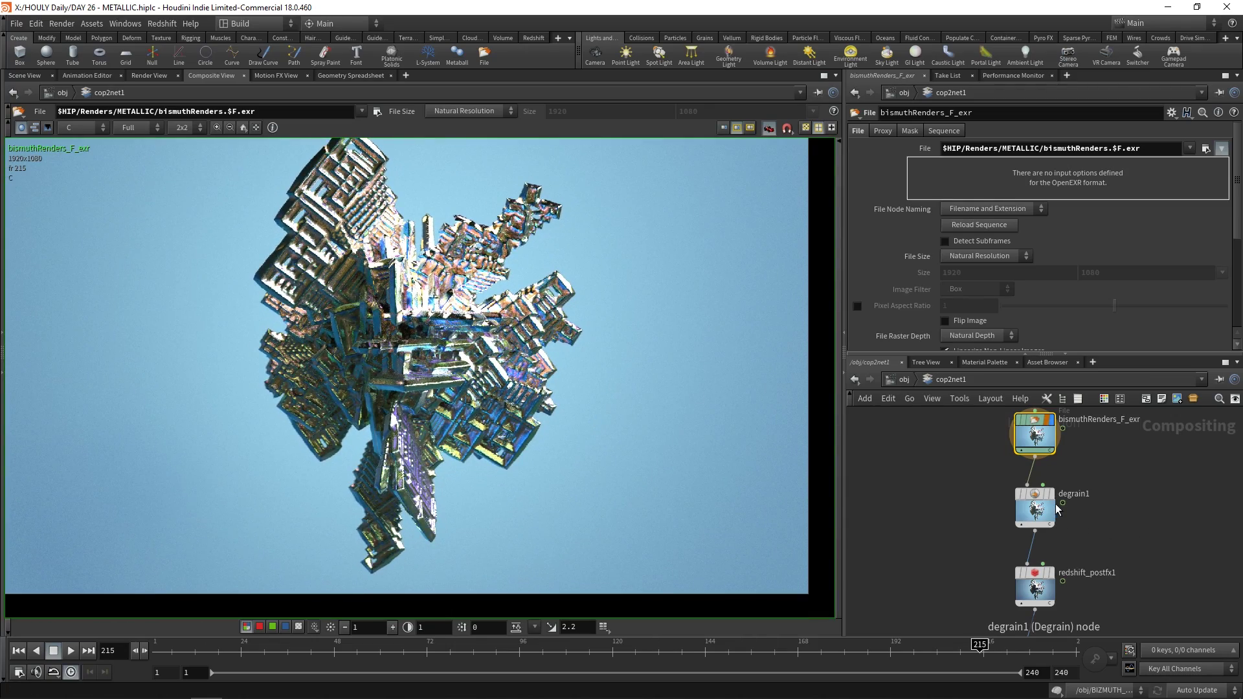
left_click(1053, 509)
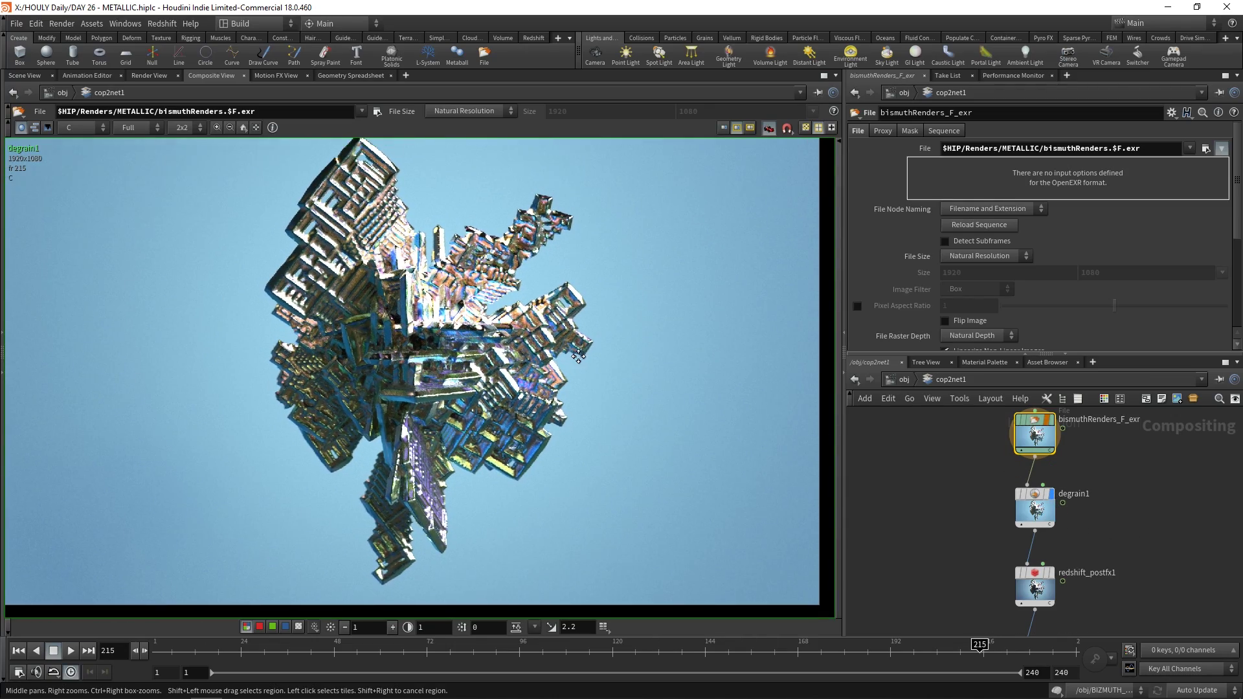
scroll(436, 369, "down", 8)
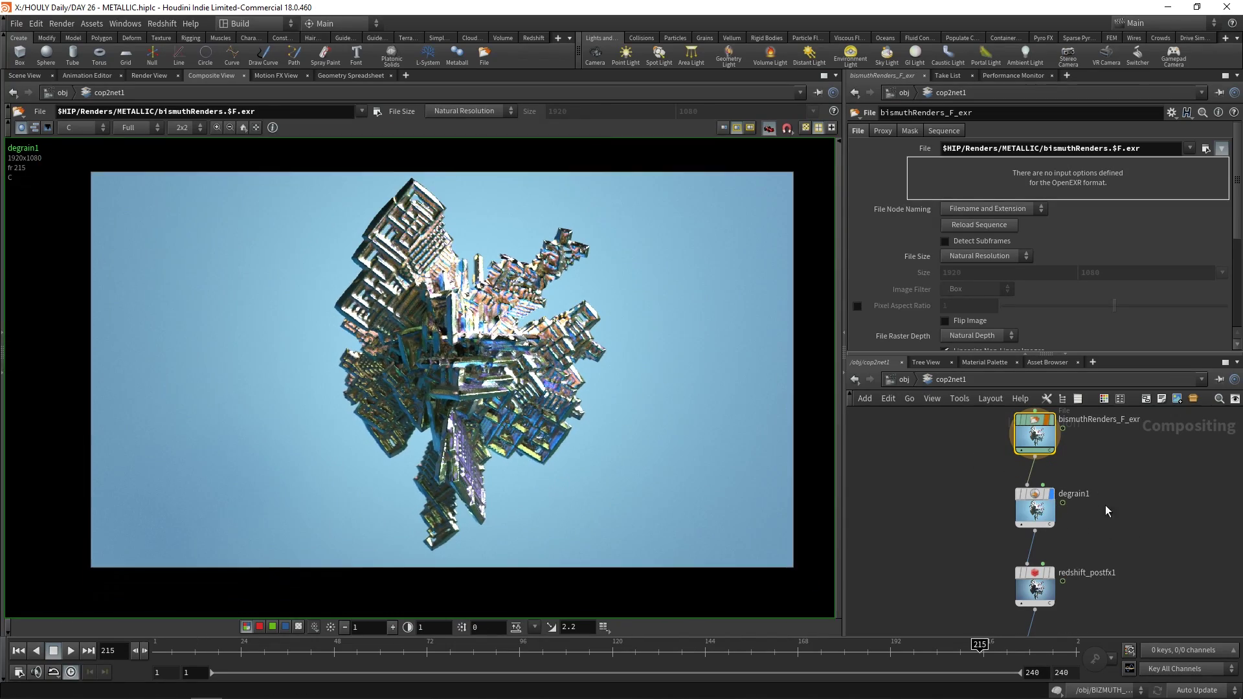
left_click(1051, 573)
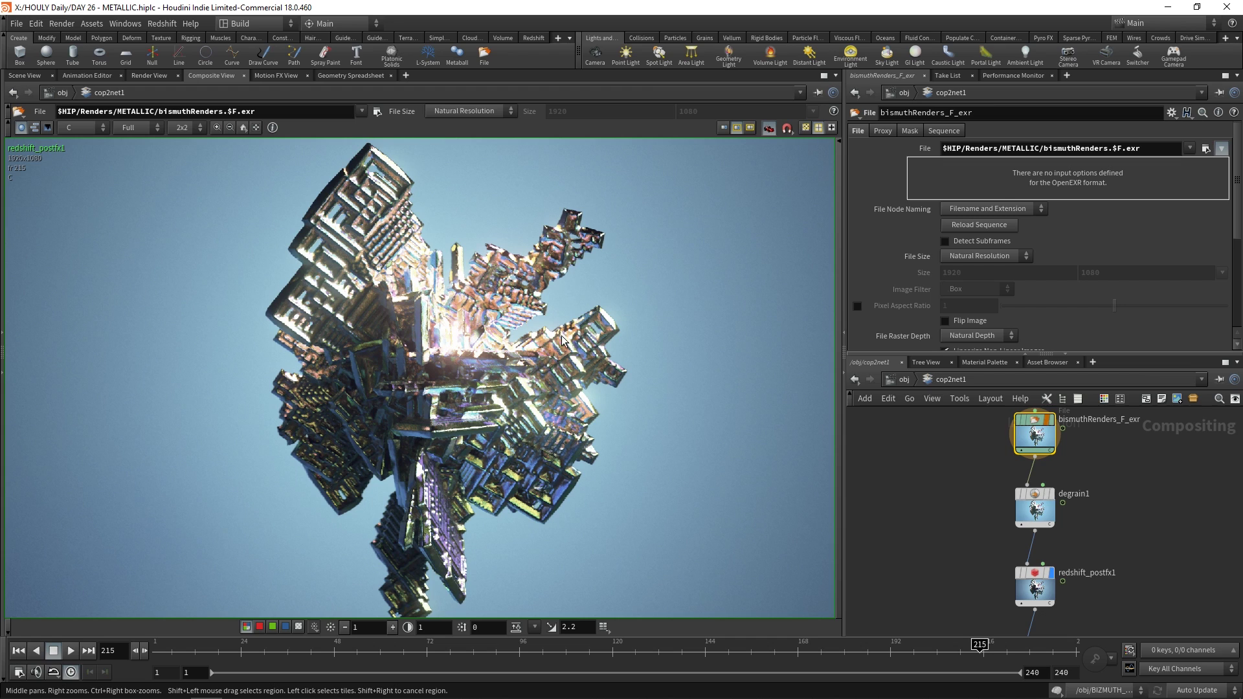
Step: Review redshift_postfx1's Bloom settings, display the grain1 node, and return to /obj
left_click(1037, 576)
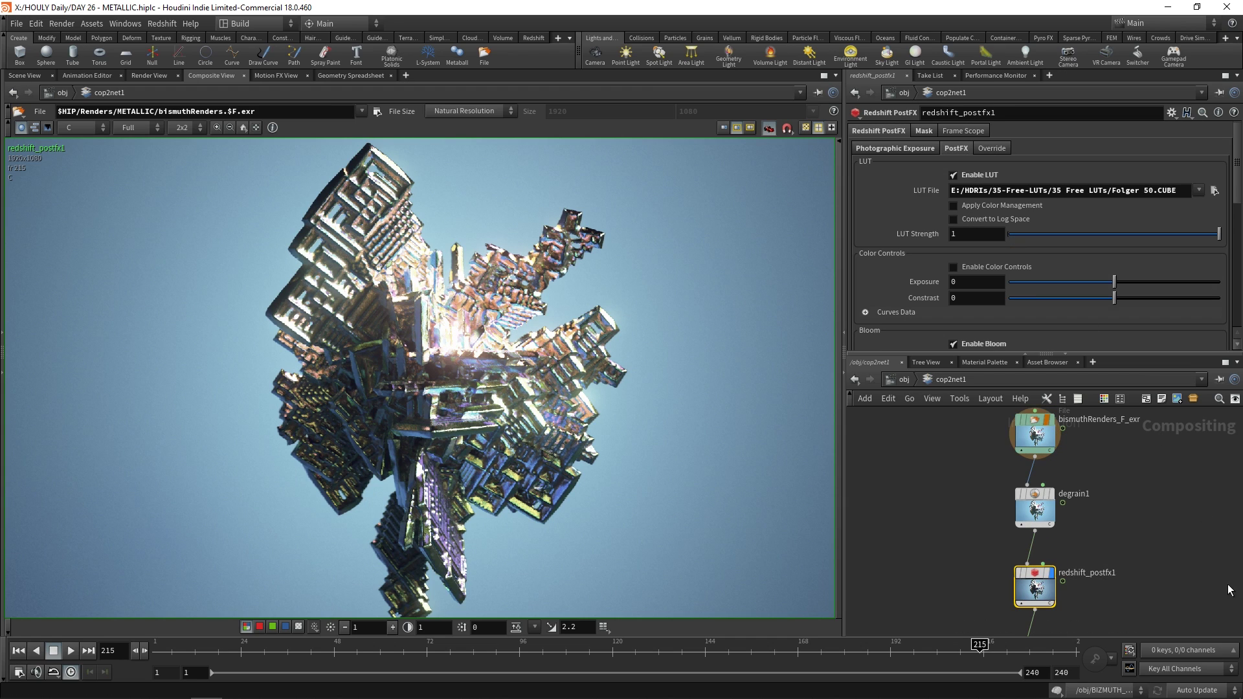
middle_click_drag(1124, 544, 1119, 465)
scroll(979, 276, "down", 3)
scroll(592, 549, "down", 3)
middle_click_drag(592, 551, 585, 530)
middle_click_drag(1129, 562, 1102, 482)
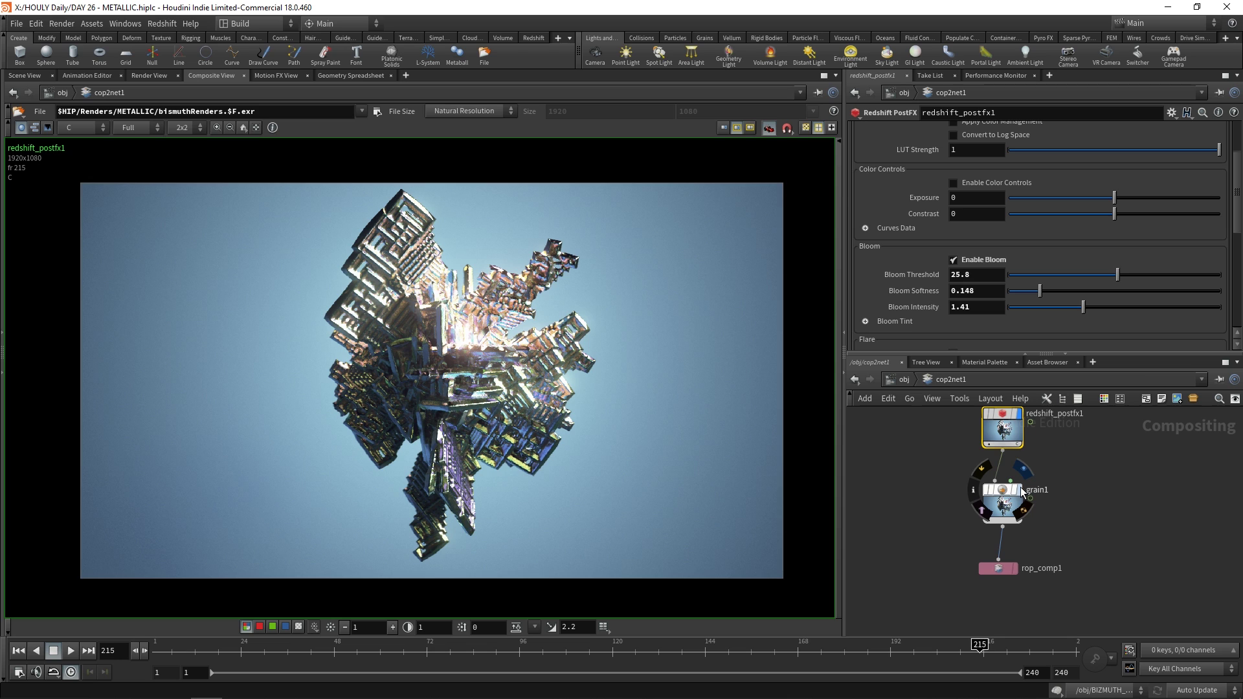
left_click(1002, 501)
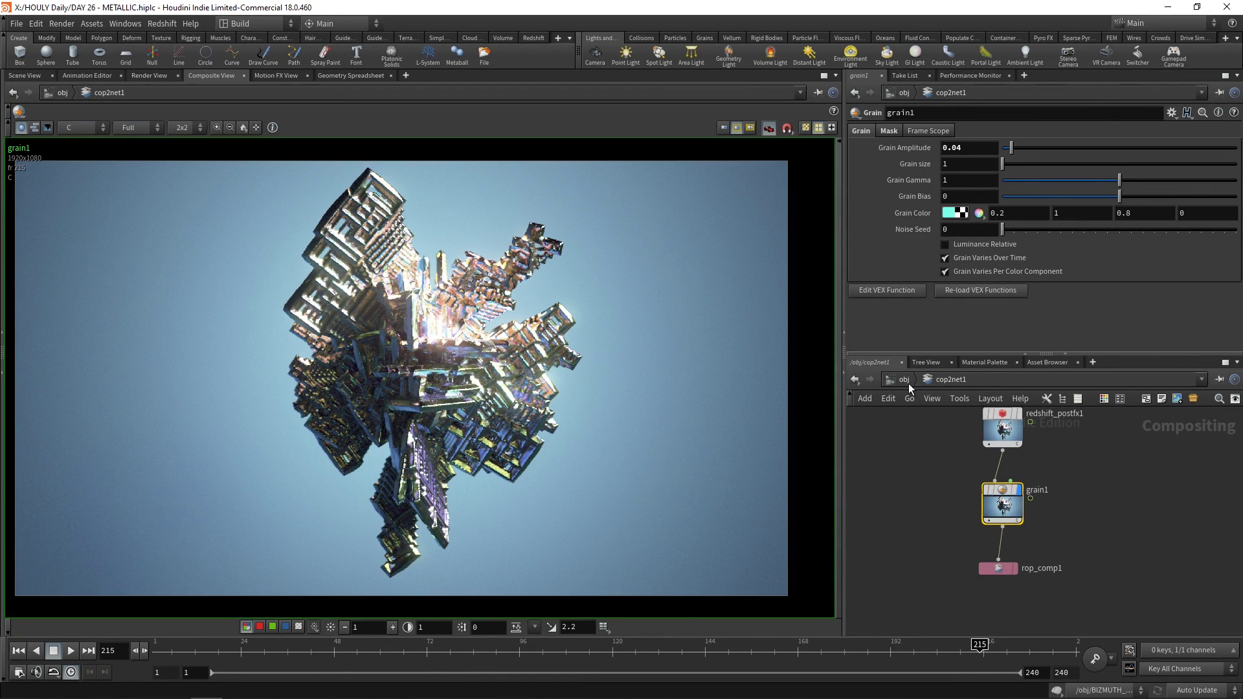
left_click(905, 379)
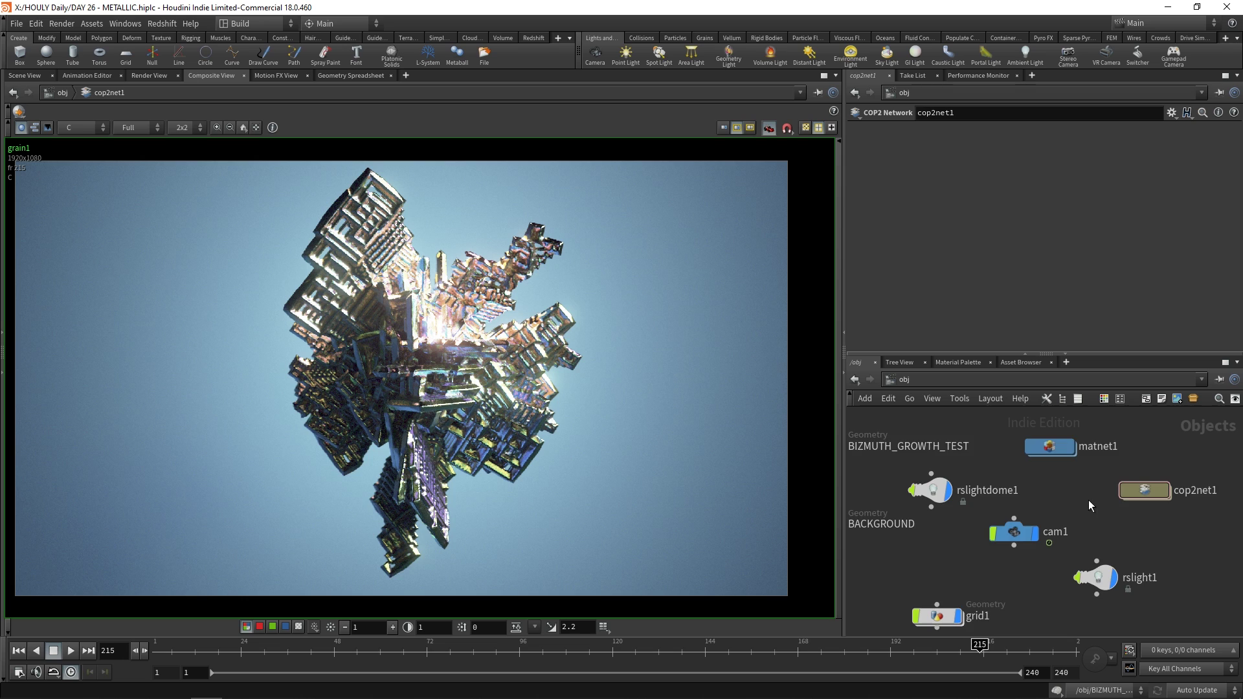
key("h")
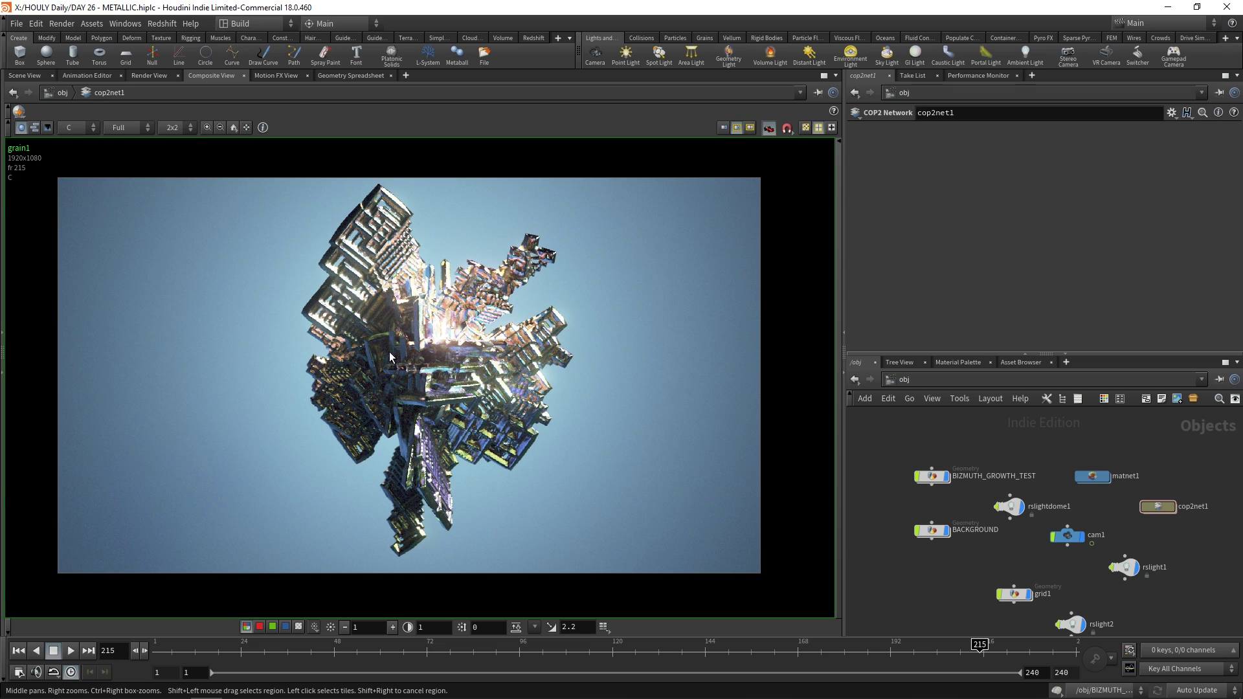
middle_click_drag(386, 357, 397, 356)
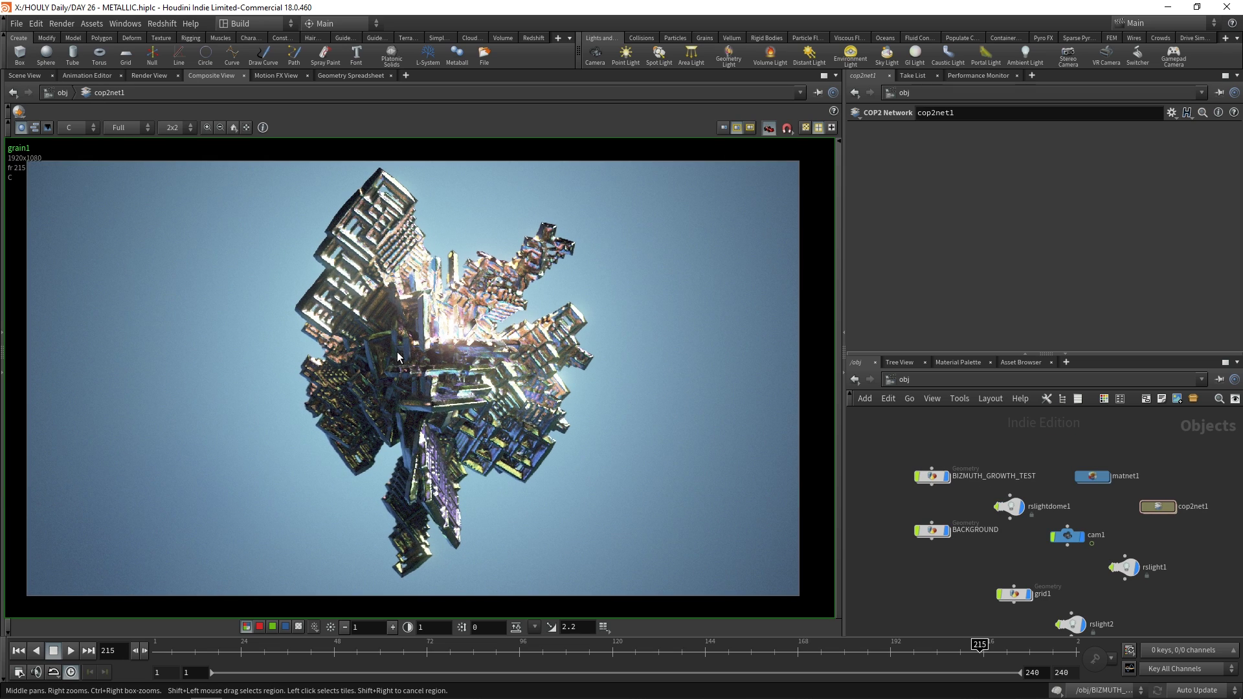